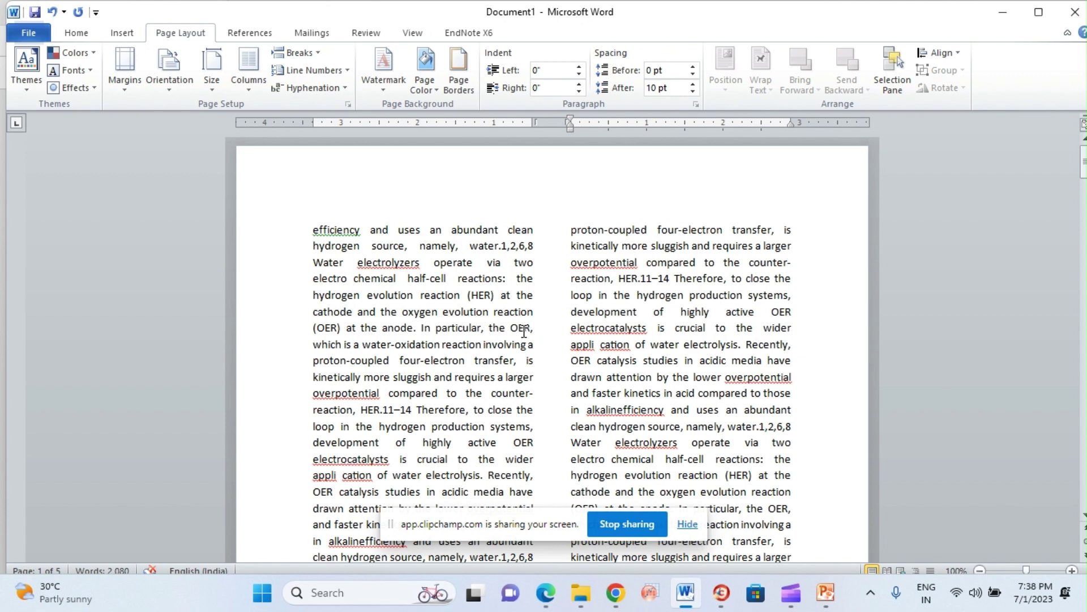
# Switch the document text to a single column and back to the two-column layout
pyautogui.scroll(-1, 524, 332)
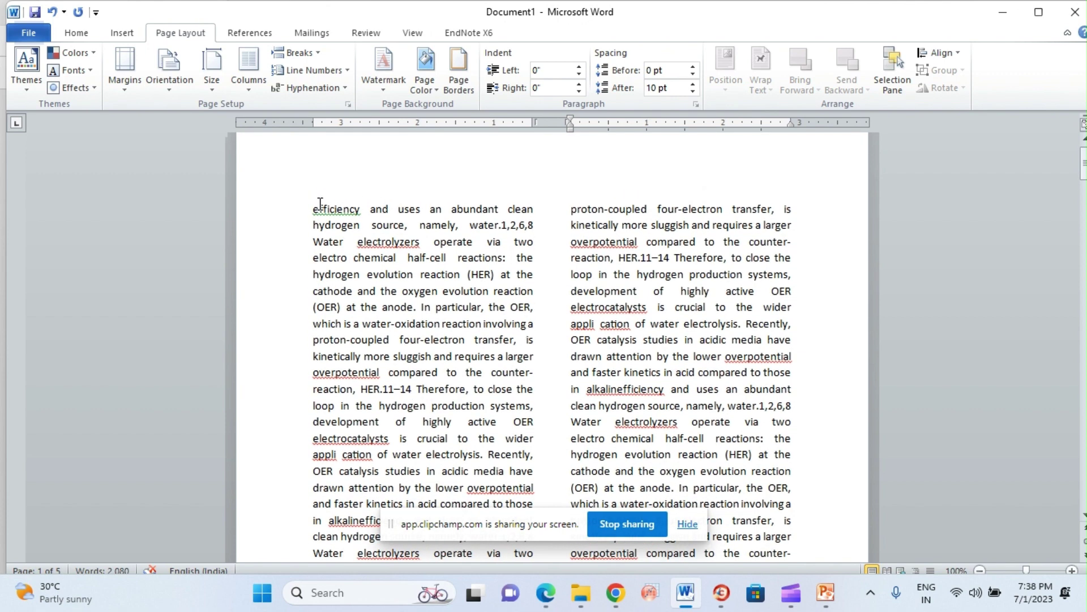
pyautogui.click(312, 208)
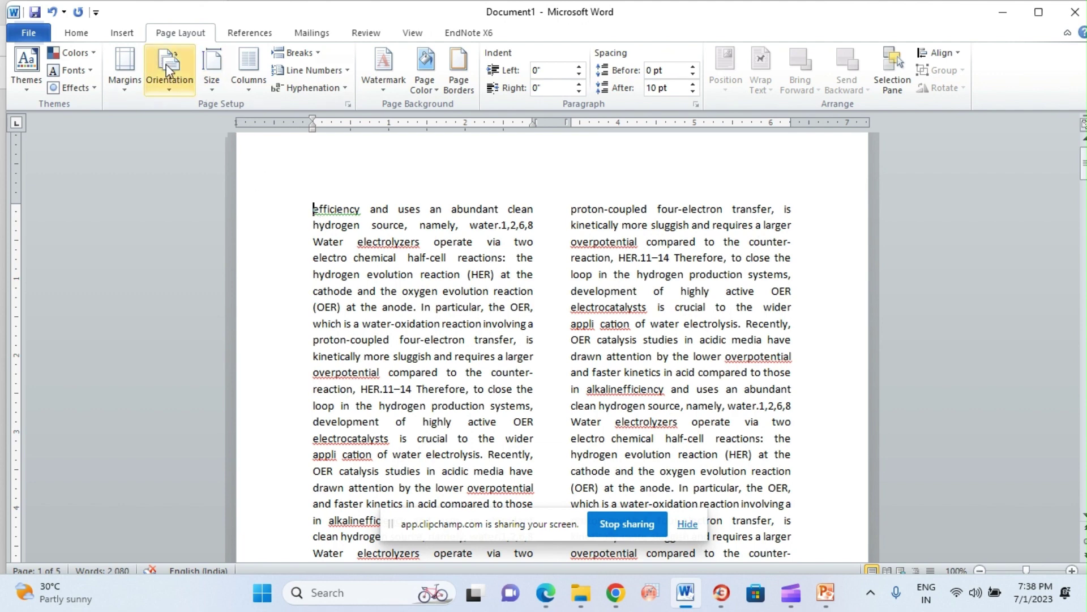
pyautogui.click(76, 33)
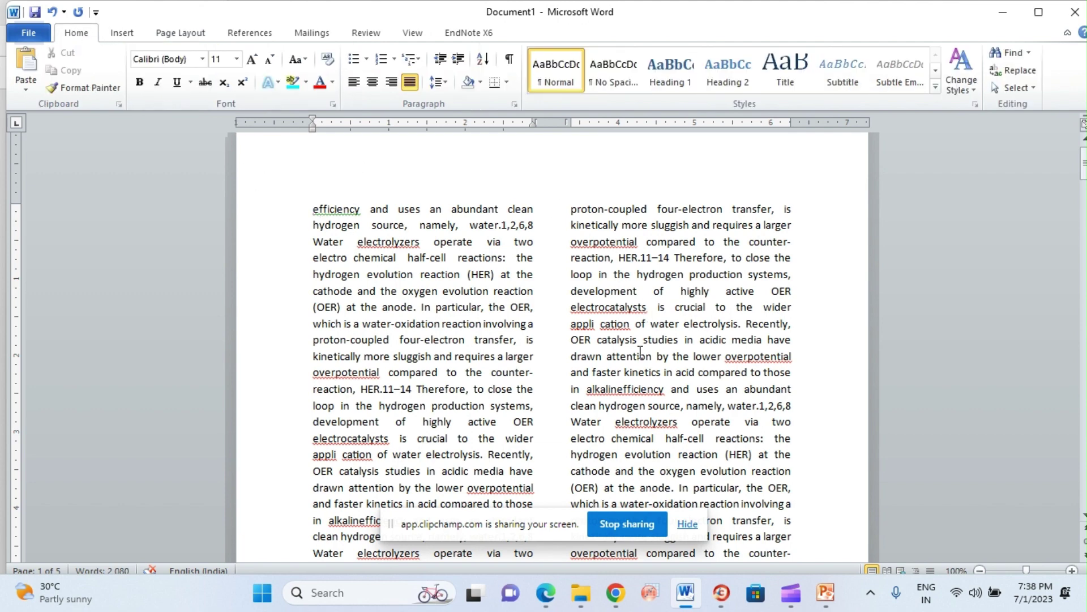
pyautogui.click(184, 35)
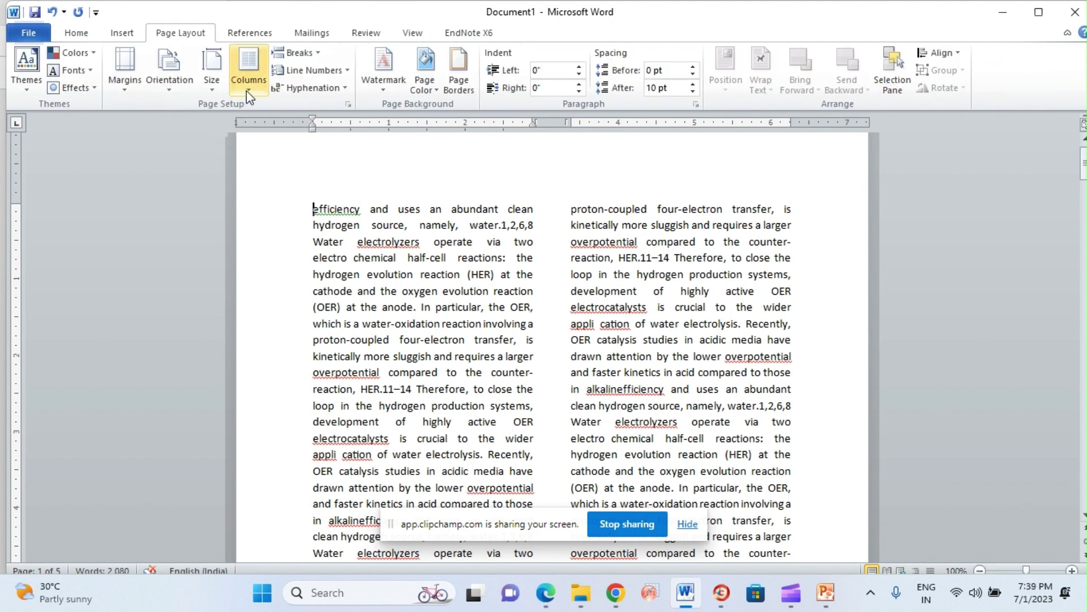
pyautogui.click(252, 76)
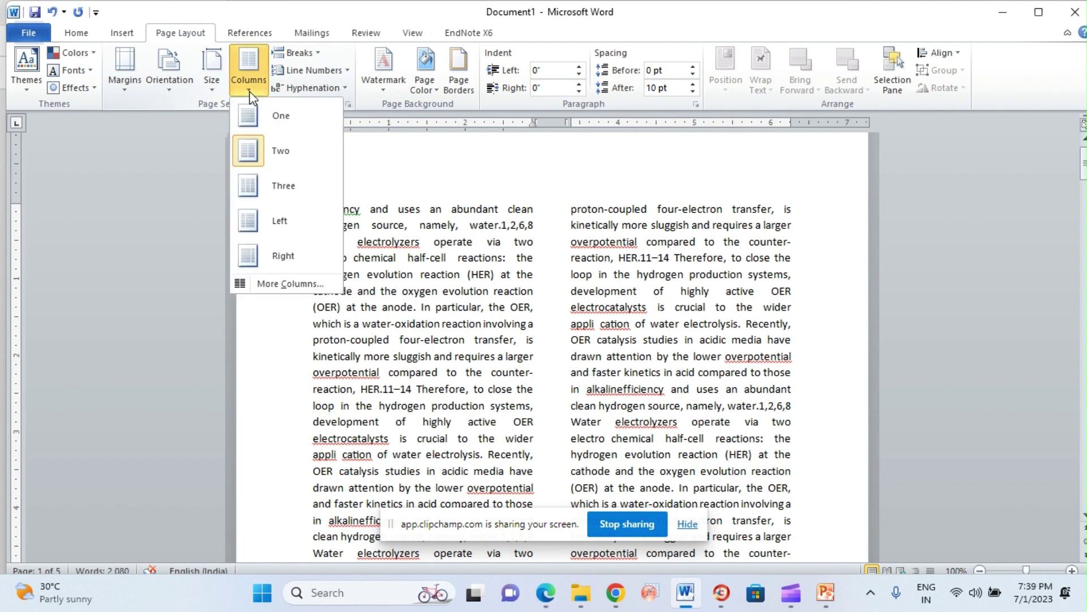
pyautogui.click(277, 117)
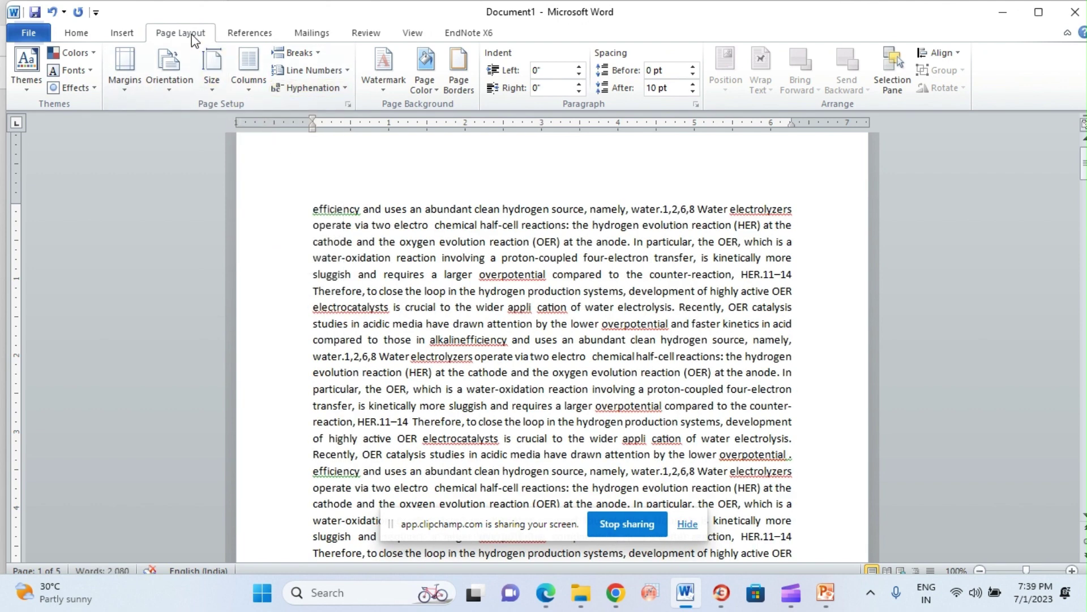
pyautogui.click(249, 88)
pyautogui.click(277, 152)
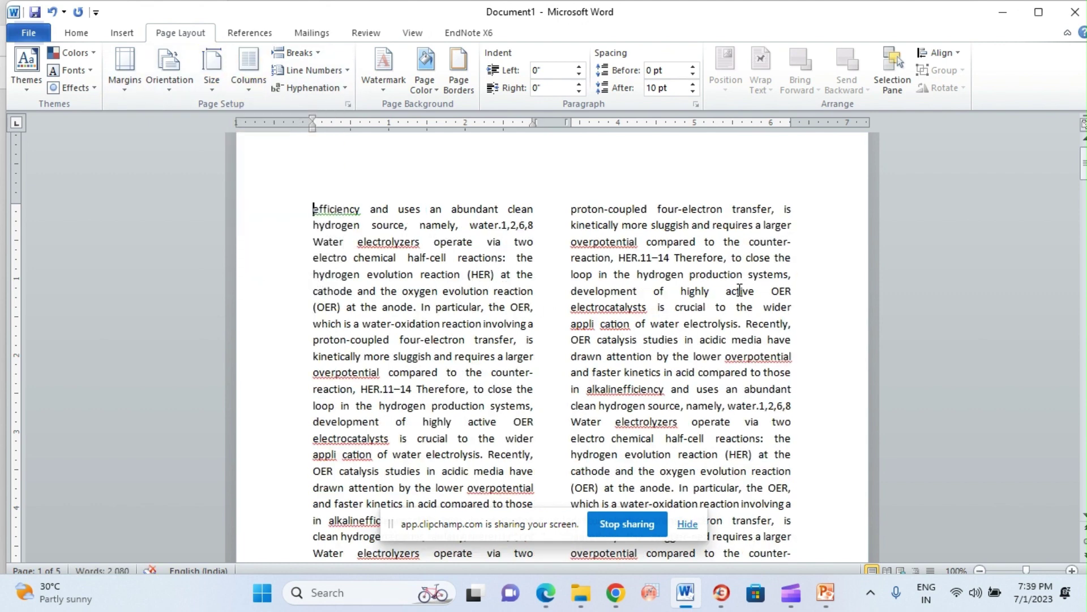
# Examine how Fig. 1 spans both text columns in the PDF article open in Edge, and return to the Word document
pyautogui.scroll(-7, 740, 290)
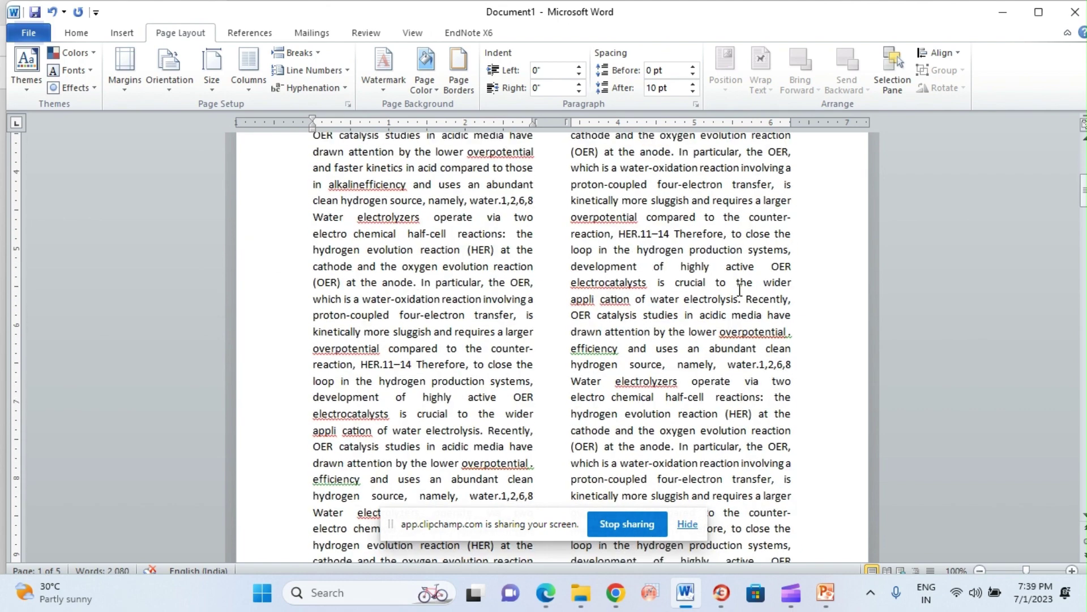
pyautogui.scroll(-3, 739, 291)
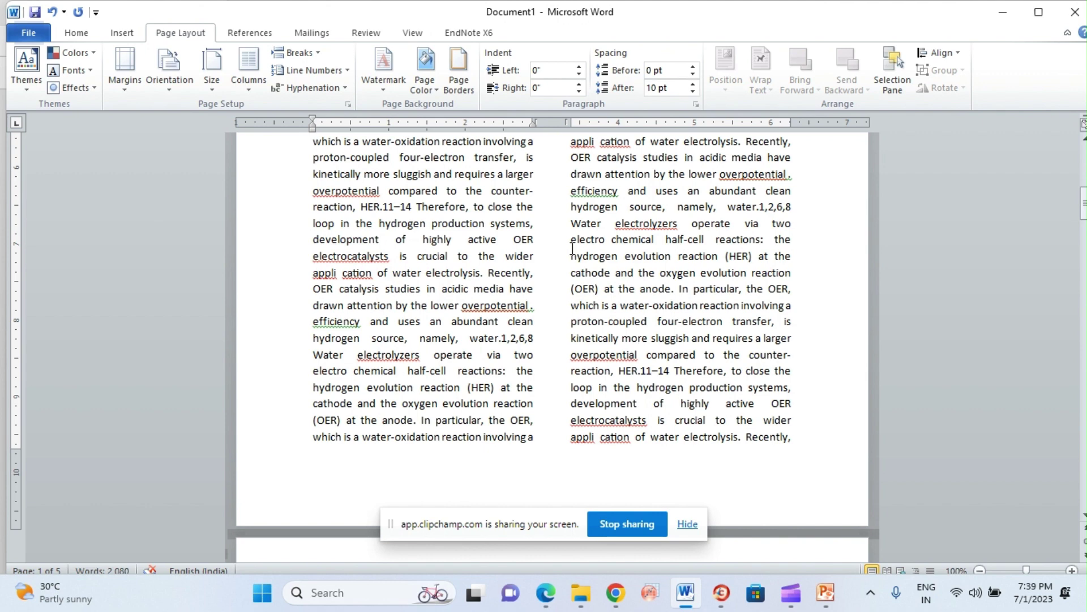
pyautogui.click(546, 604)
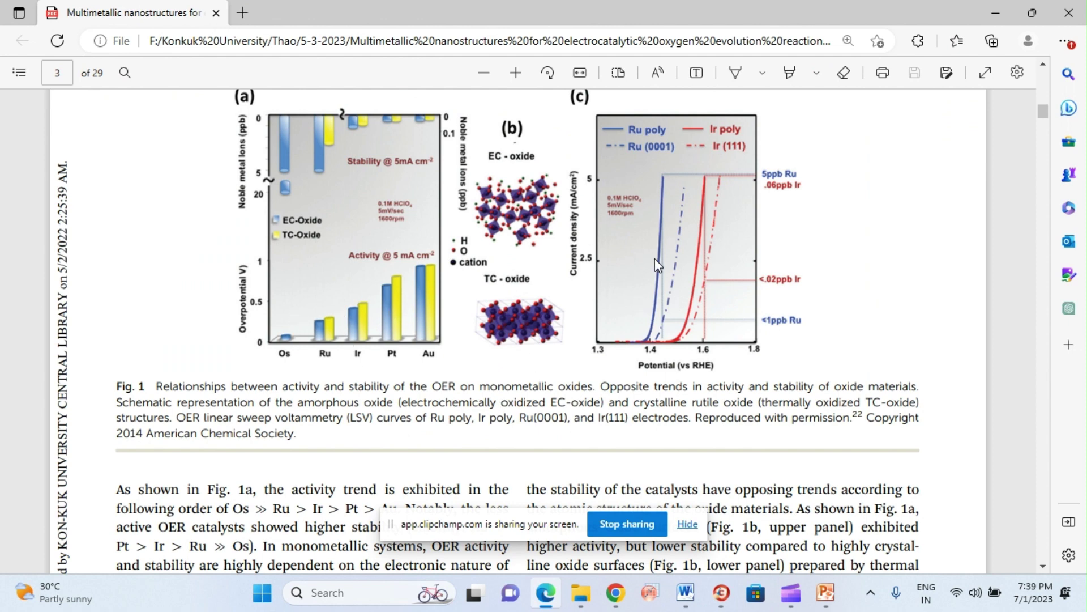
pyautogui.moveTo(547, 605)
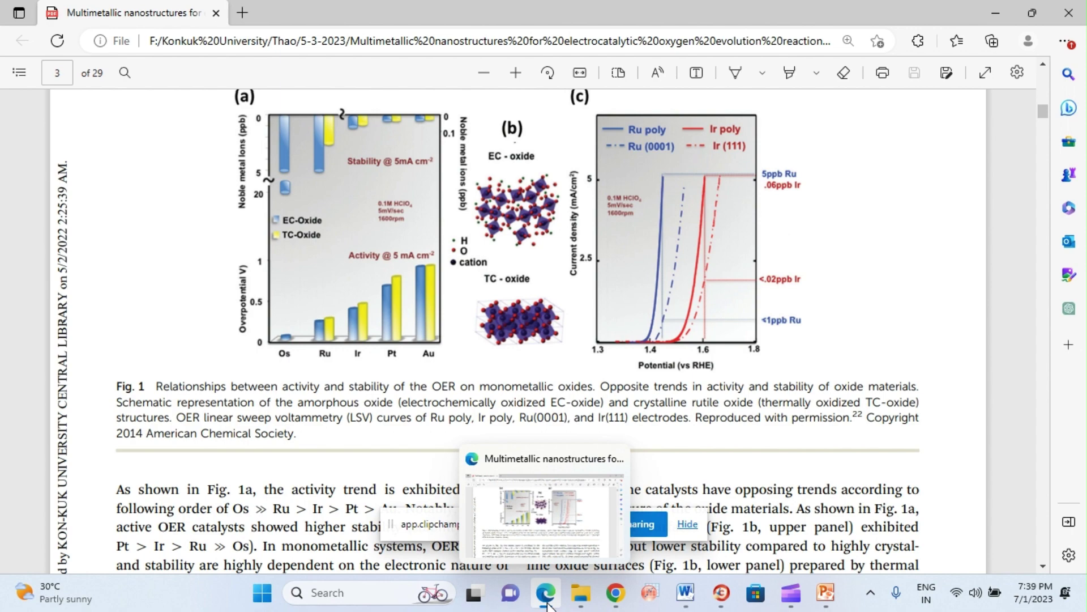
pyautogui.click(685, 601)
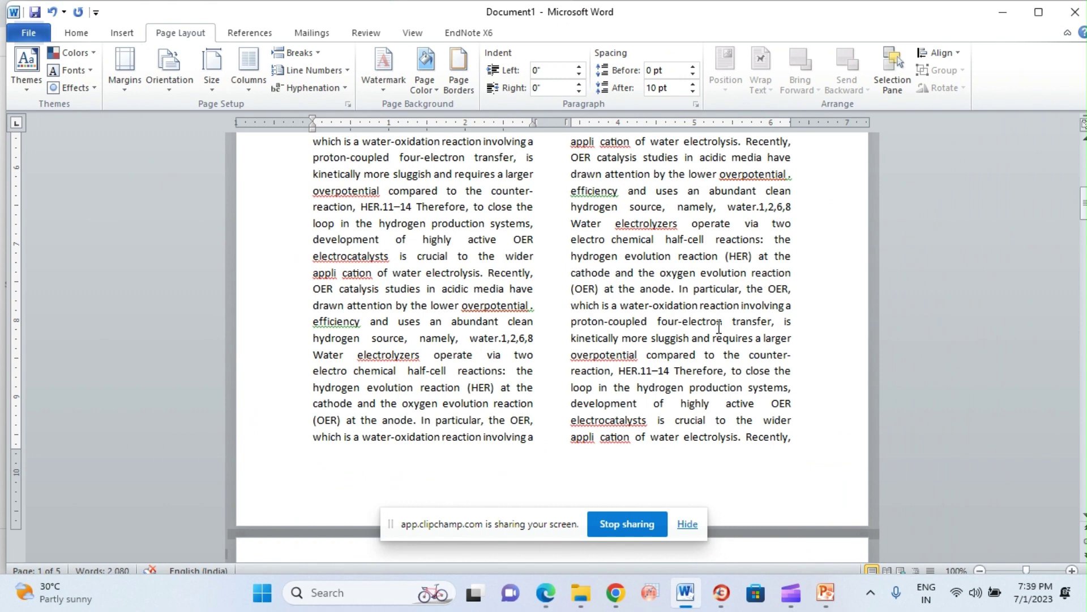
# Insert blank lines after "(OER) at the anode." near the end of page 1 to push the following text to page 2
pyautogui.click(681, 290)
pyautogui.click(678, 291)
pyautogui.press('Return')
pyautogui.press('Return')
pyautogui.press('Return')
pyautogui.press('Return')
pyautogui.press('Return')
pyautogui.press('Return')
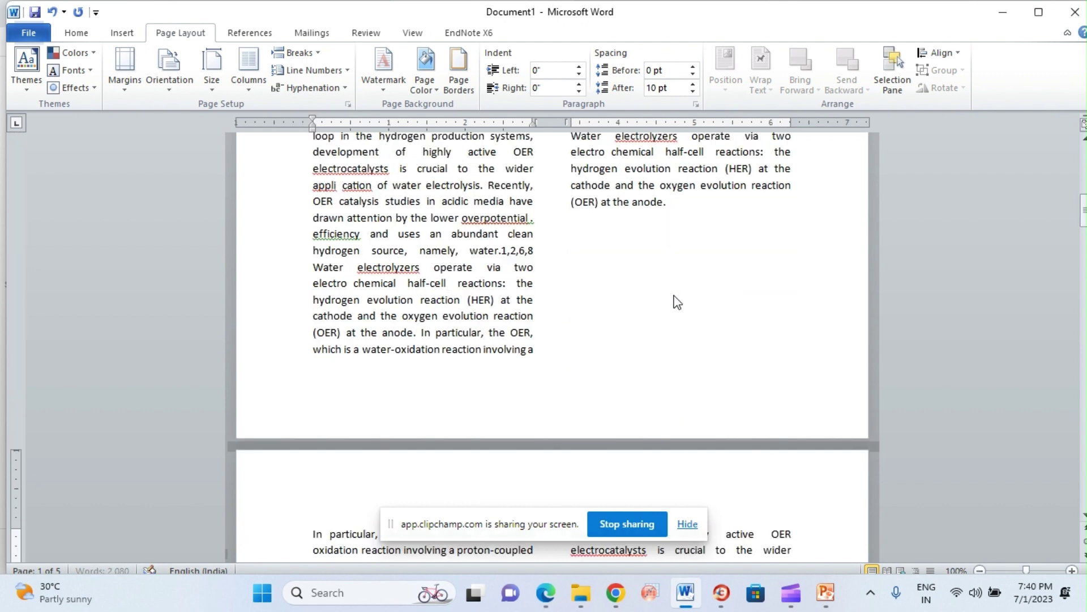
pyautogui.press('Return')
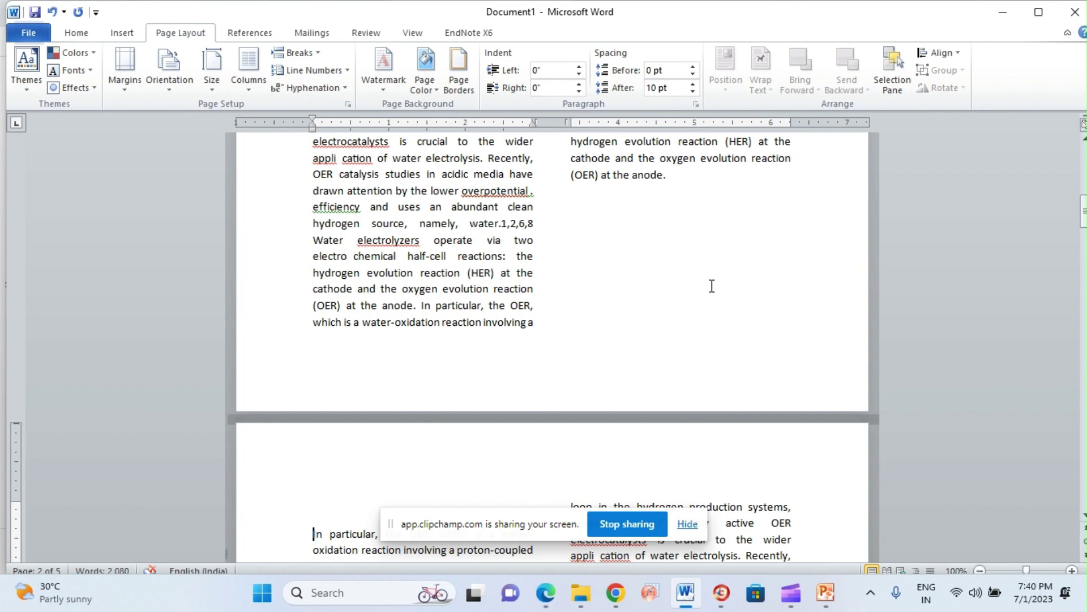
# Place the cursor on the blank line atop page 2 and copy the grouped SEM images from slide 2 of the PowerPoint file wo3rt
pyautogui.scroll(-3, 593, 331)
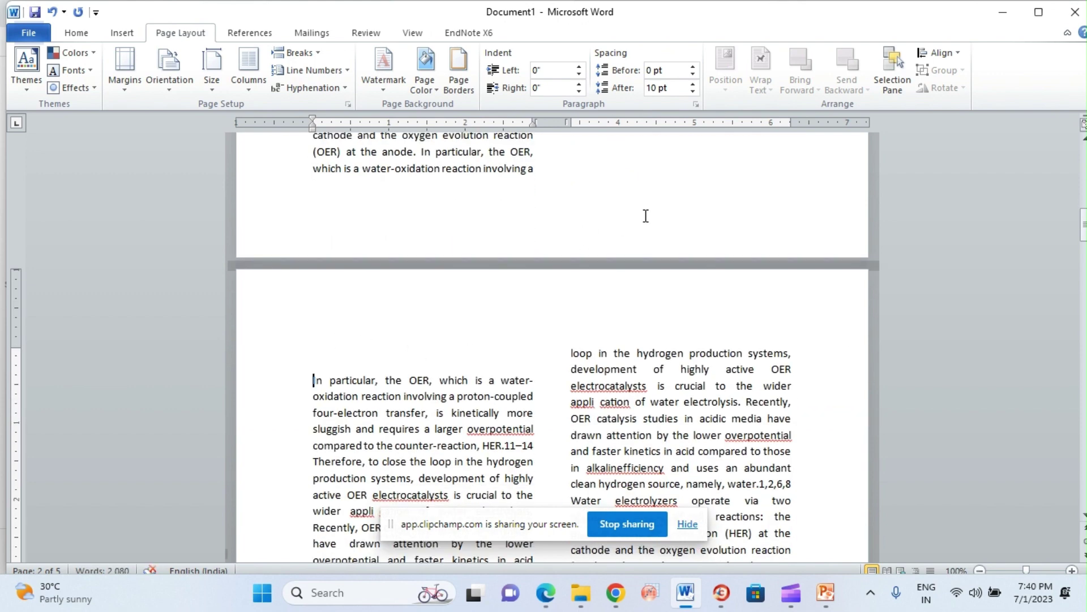
pyautogui.scroll(3, 645, 215)
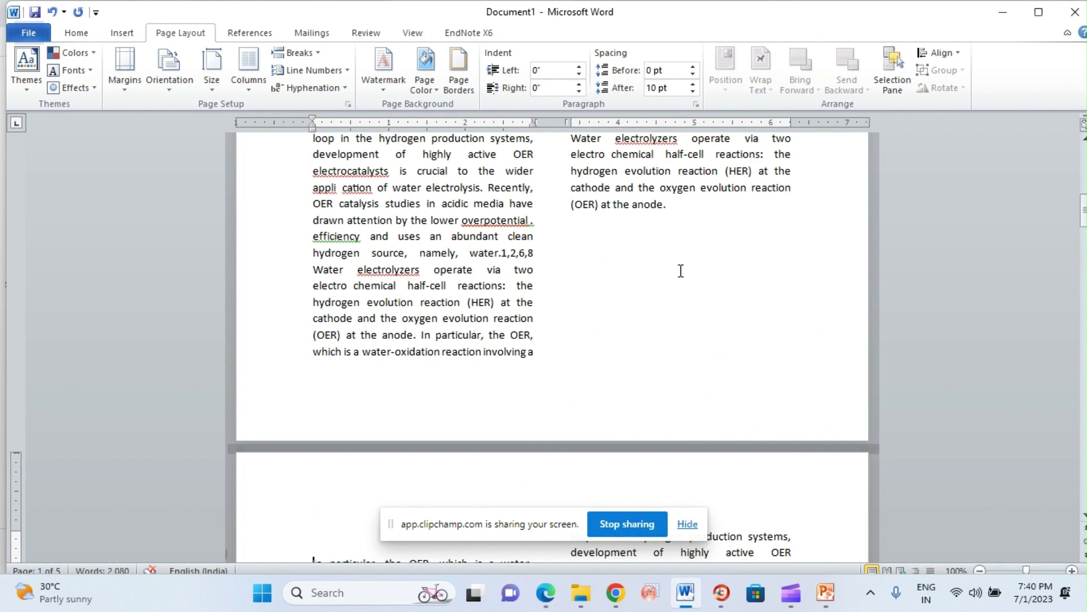
pyautogui.scroll(-4, 681, 273)
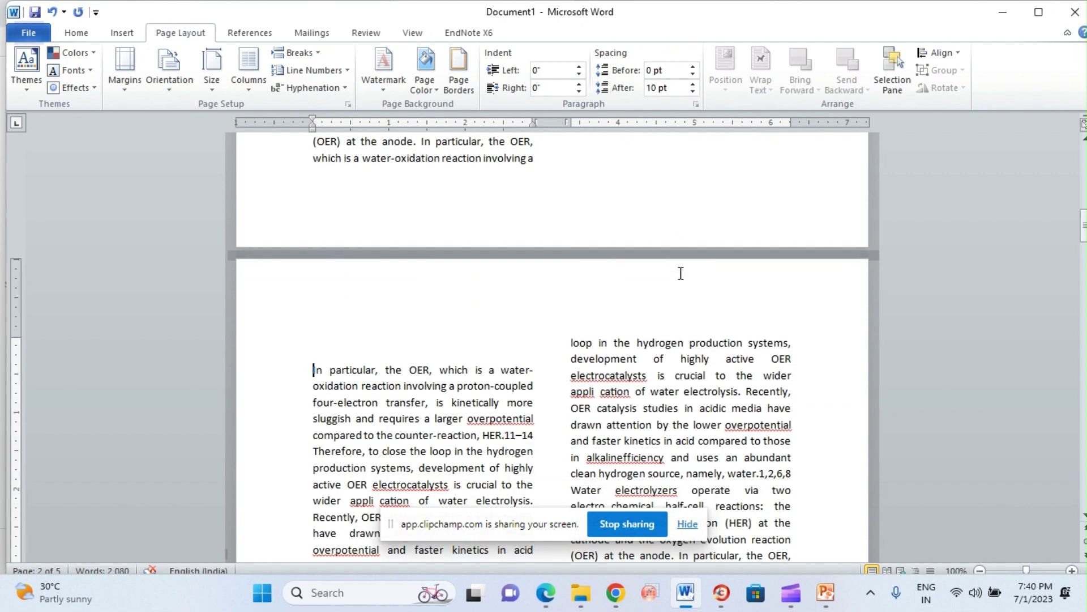
pyautogui.click(318, 342)
pyautogui.click(829, 605)
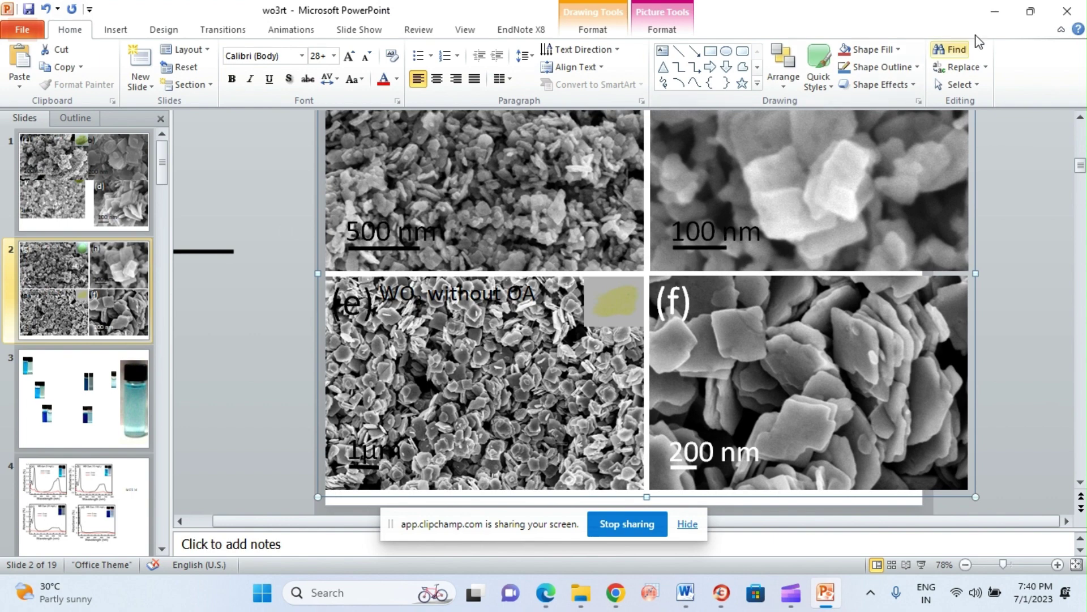
pyautogui.click(999, 17)
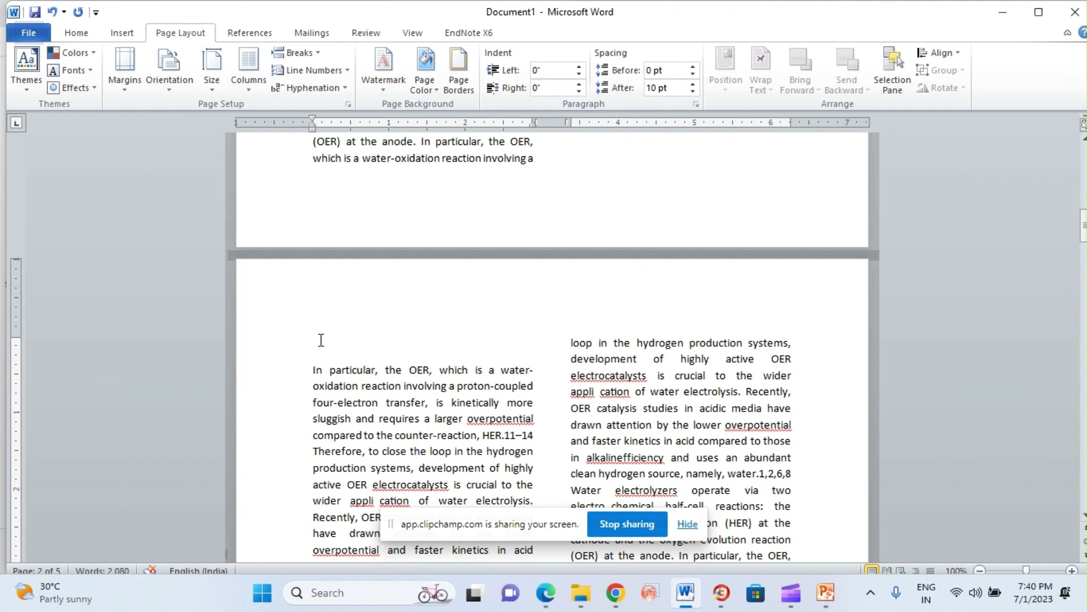
# Try to paste the SEM image group at the start of page 2 and convert it to a picture through the paste options
pyautogui.hotkey('ctrl', 'v')
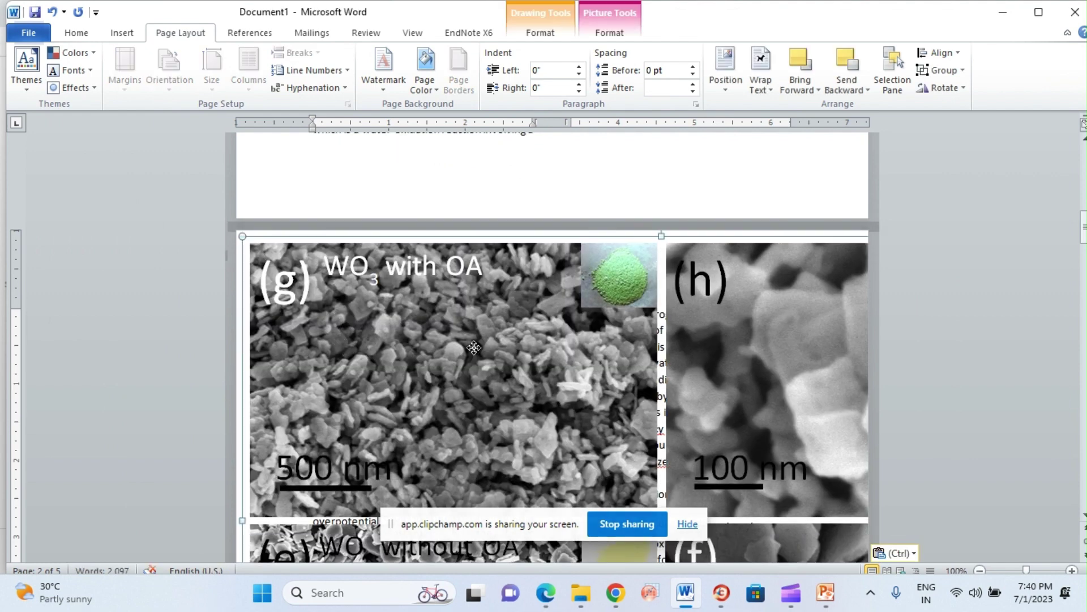
pyautogui.rightClick(476, 350)
pyautogui.moveTo(537, 303)
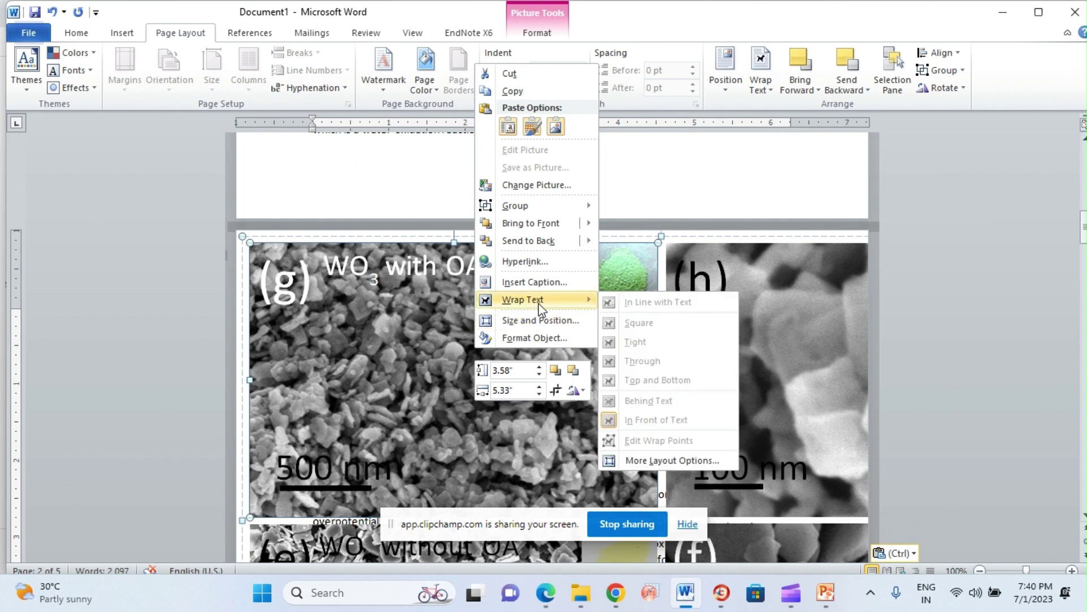
pyautogui.click(398, 420)
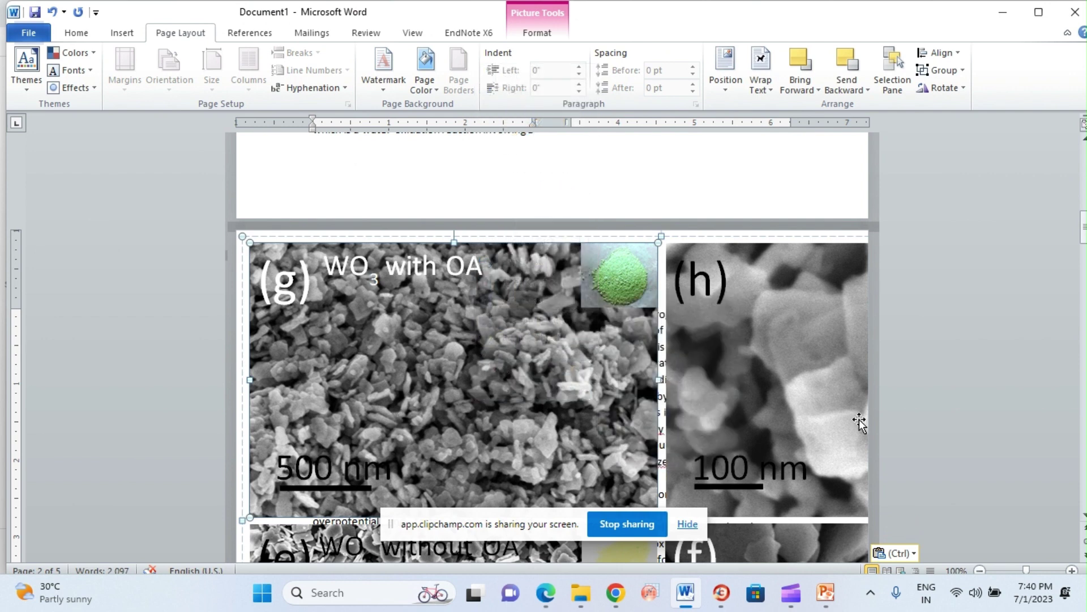
pyautogui.click(906, 556)
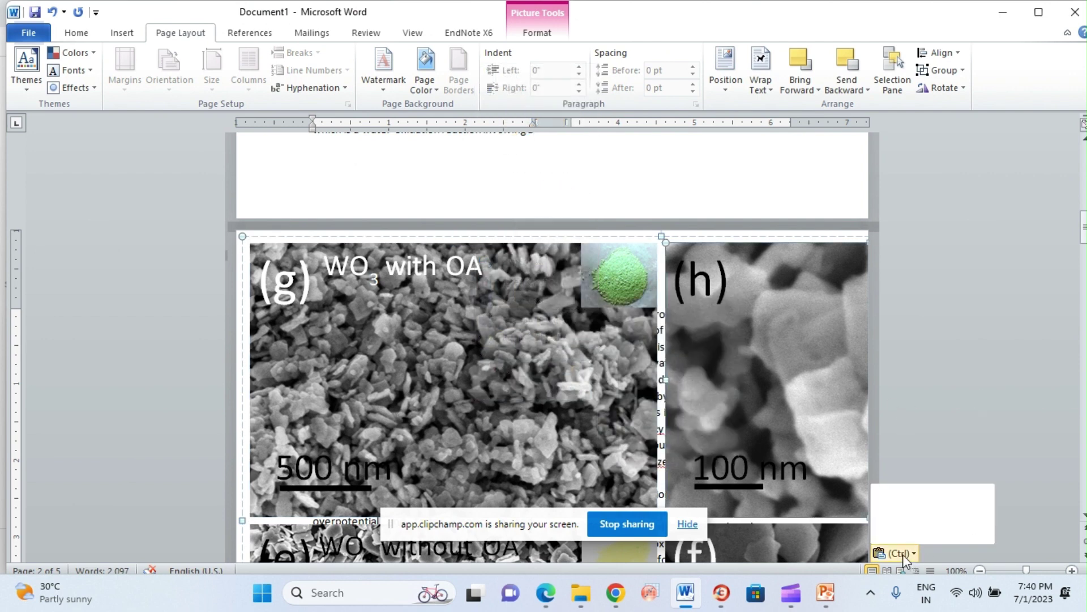
pyautogui.click(931, 512)
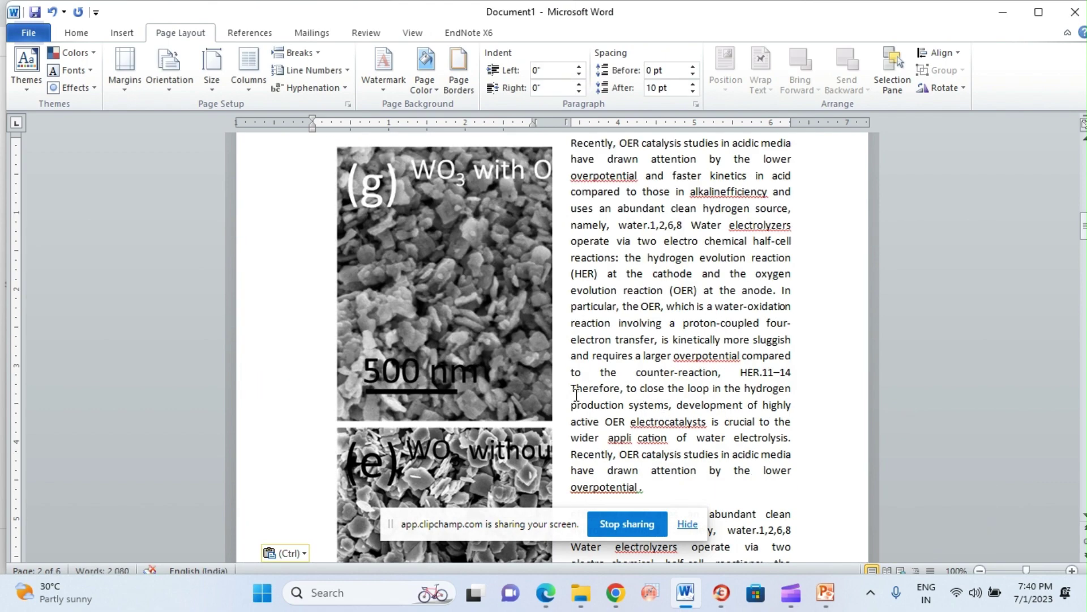
pyautogui.hotkey('ctrl', 'z')
pyautogui.scroll(5, 576, 395)
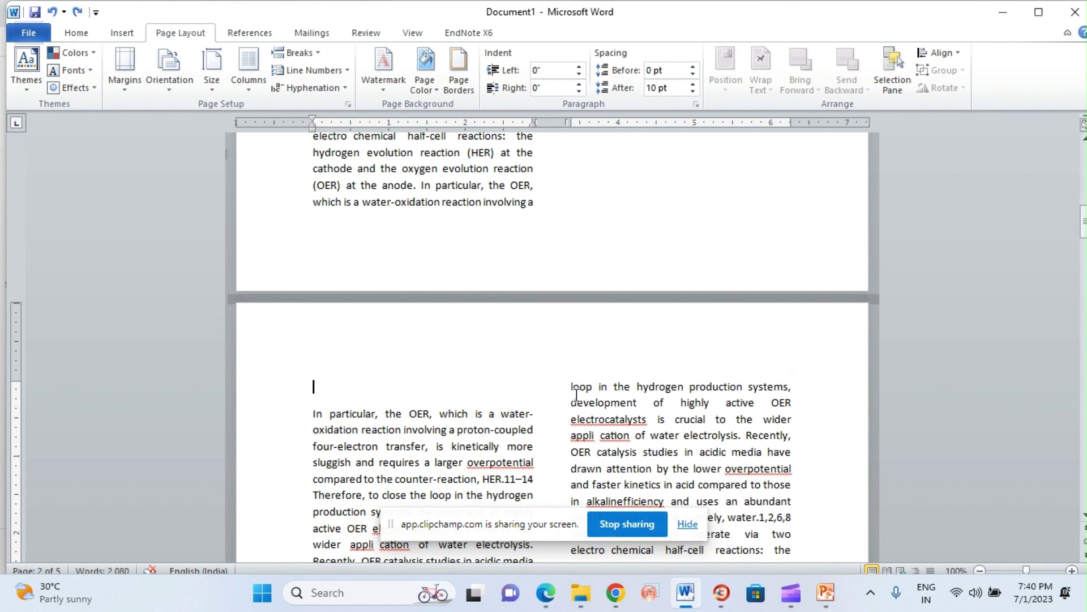
pyautogui.scroll(-5, 576, 395)
pyautogui.scroll(5, 576, 394)
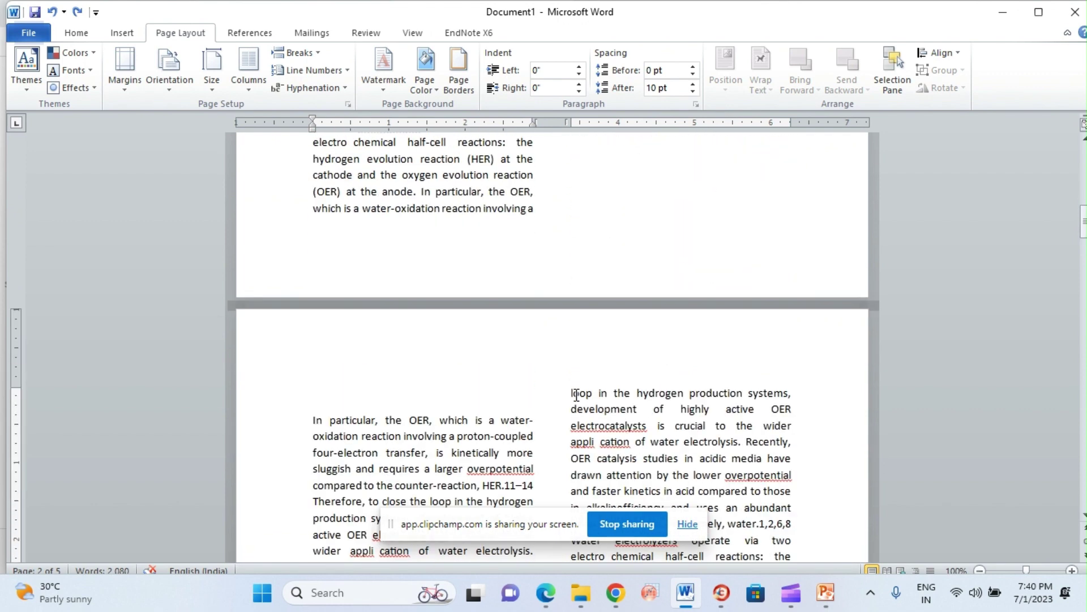
# Paste the copied SEM images as a picture on the blank line at the start of page 2
pyautogui.click(318, 391)
pyautogui.rightClick(319, 392)
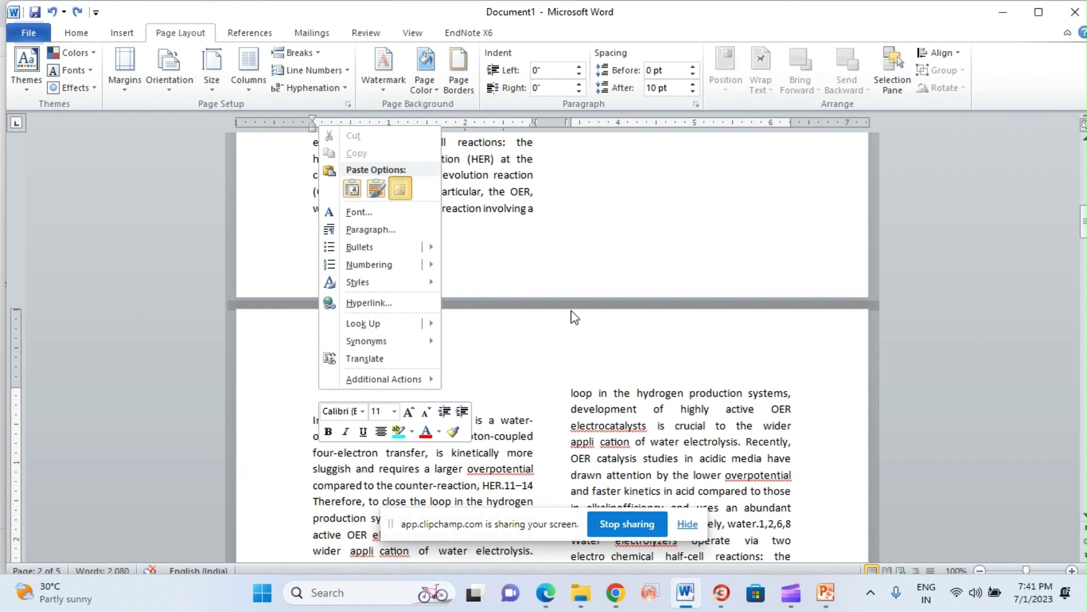
pyautogui.click(401, 190)
pyautogui.scroll(-2, 601, 392)
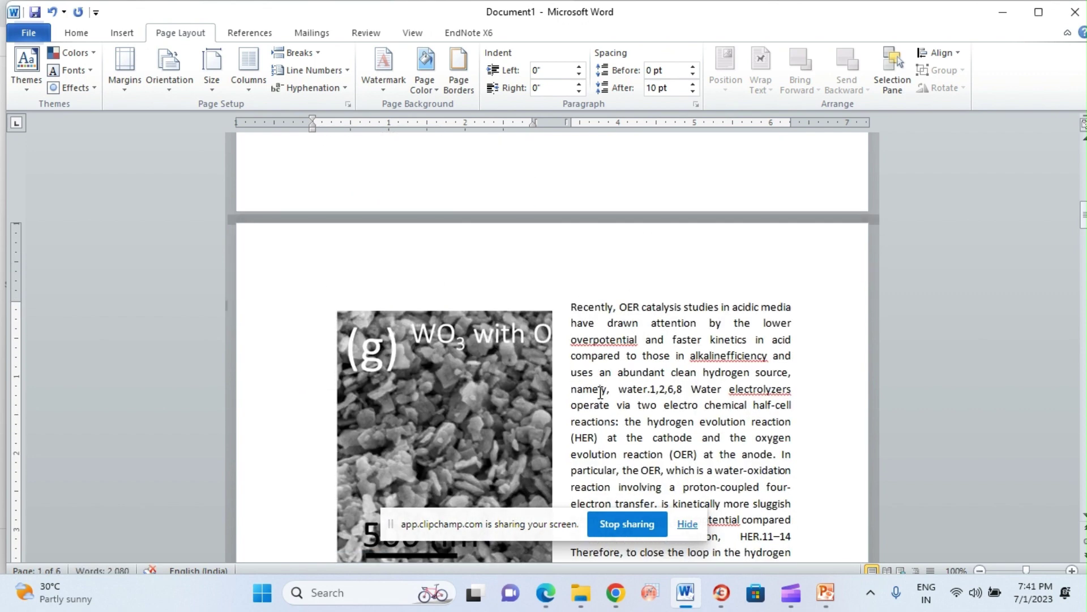
# Set the text wrapping of the pasted SEM picture to In Front of Text
pyautogui.click(437, 419)
pyautogui.rightClick(437, 419)
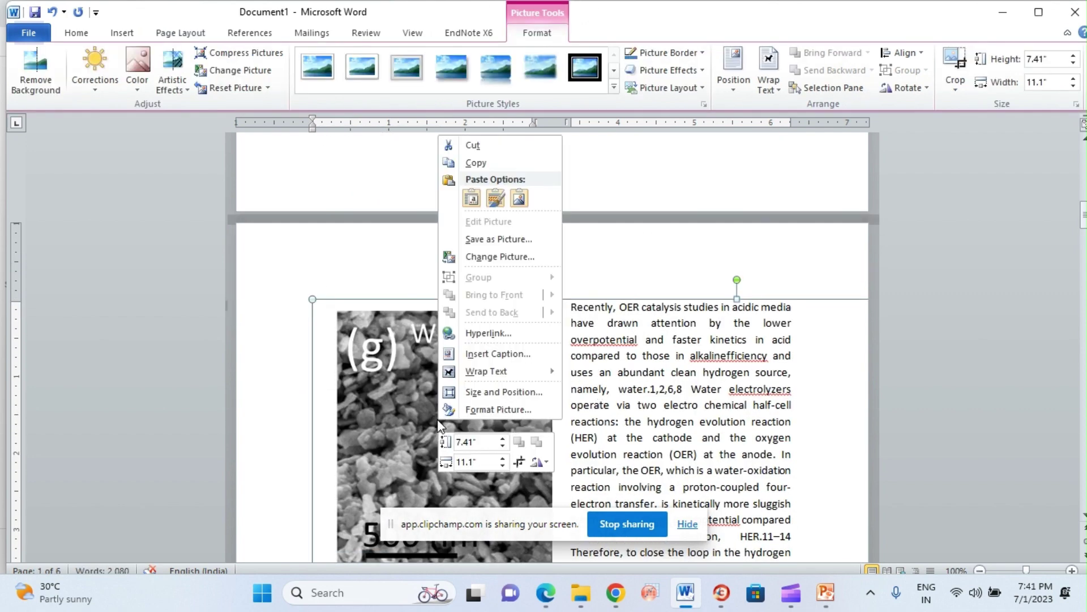
pyautogui.moveTo(504, 371)
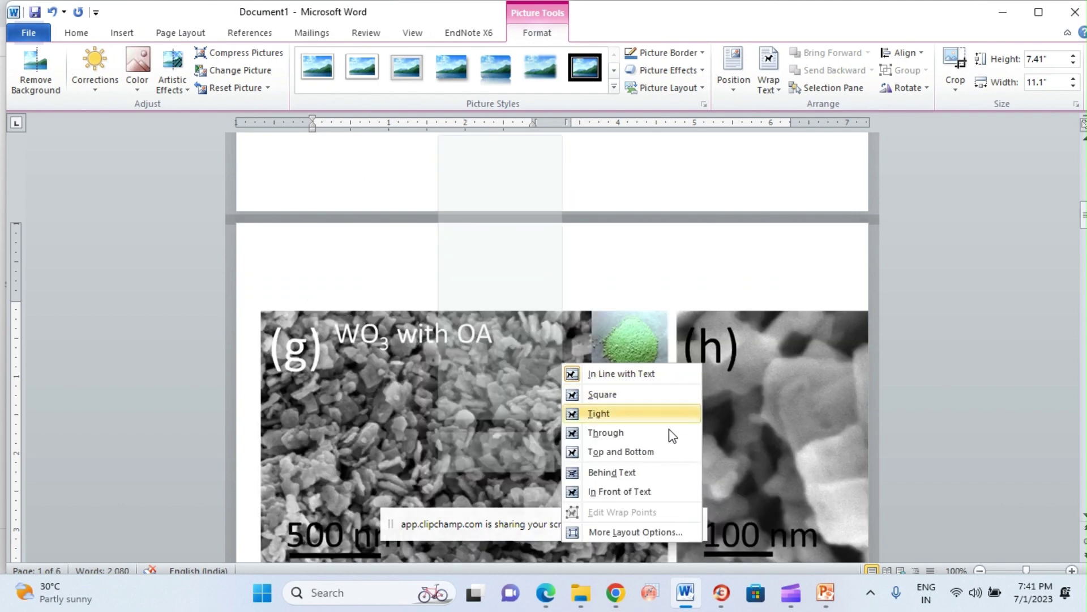
pyautogui.click(657, 490)
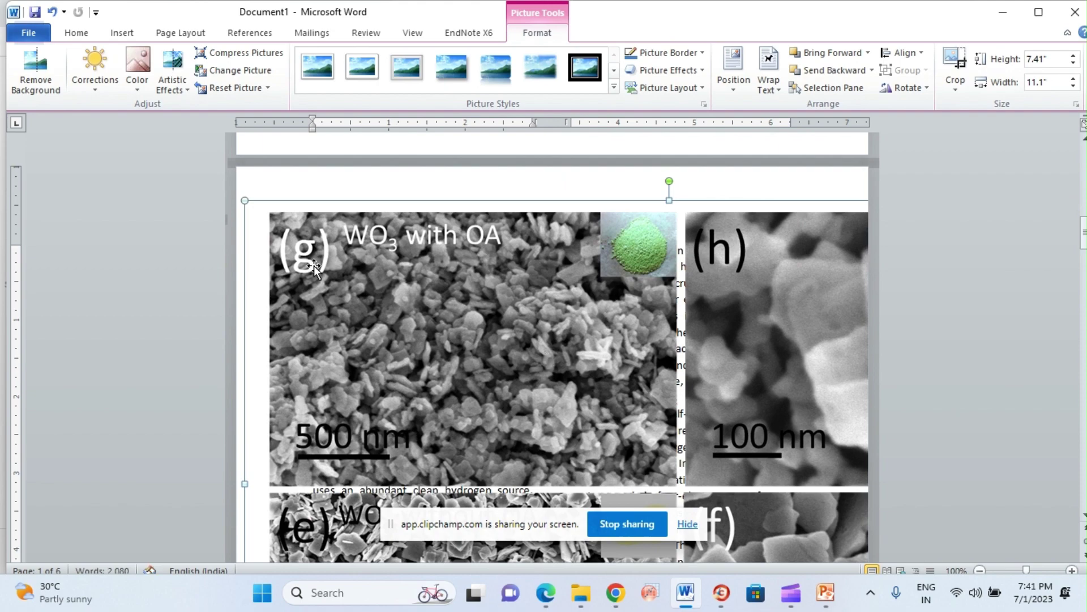
# Scale the SEM picture down to about 3.89" high by 5.82" wide and position it across both columns on page 2
pyautogui.moveTo(245, 200); pyautogui.dragTo(434, 326)
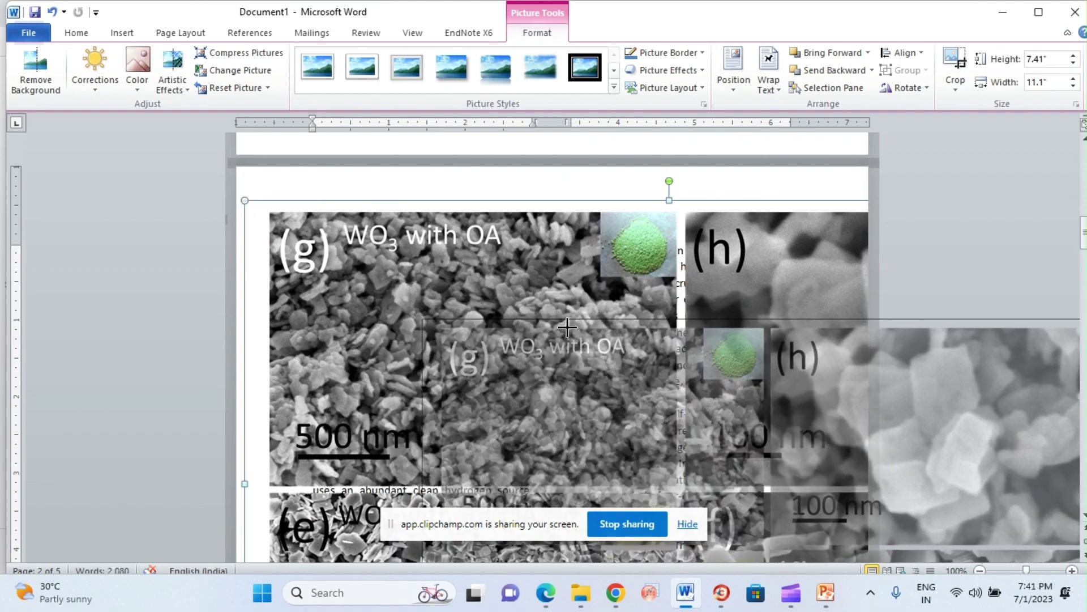
pyautogui.moveTo(645, 358); pyautogui.dragTo(435, 195)
pyautogui.moveTo(334, 239); pyautogui.dragTo(383, 290)
pyautogui.moveTo(262, 208); pyautogui.dragTo(479, 350)
pyautogui.moveTo(443, 224); pyautogui.dragTo(501, 249)
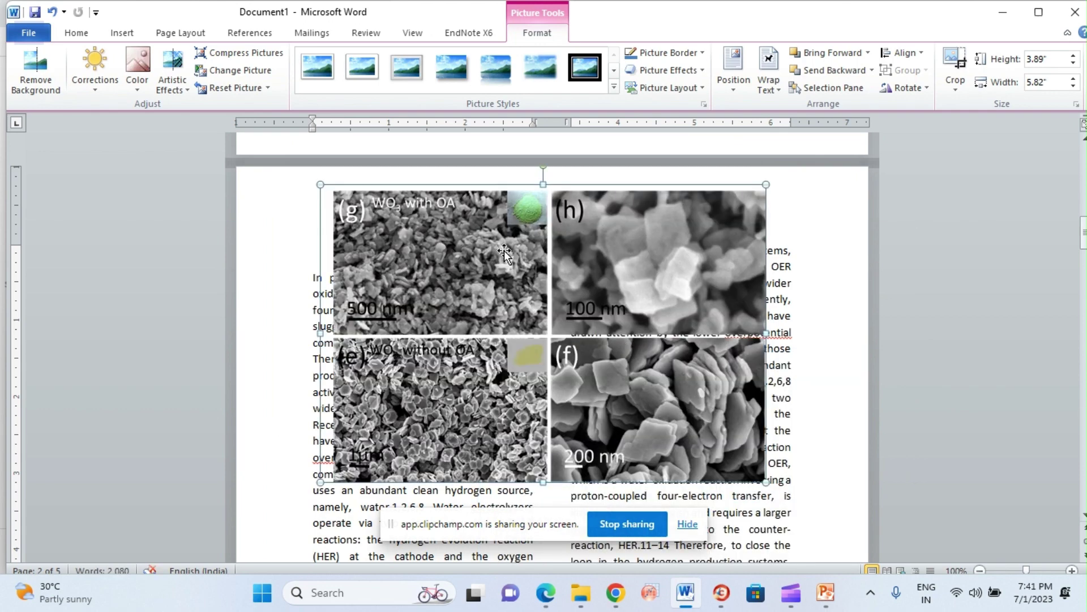
# Move the SEM picture from page 2 up to the lower part of page 1, spanning both columns
pyautogui.moveTo(531, 269); pyautogui.dragTo(556, 262)
pyautogui.moveTo(550, 310); pyautogui.dragTo(532, 127)
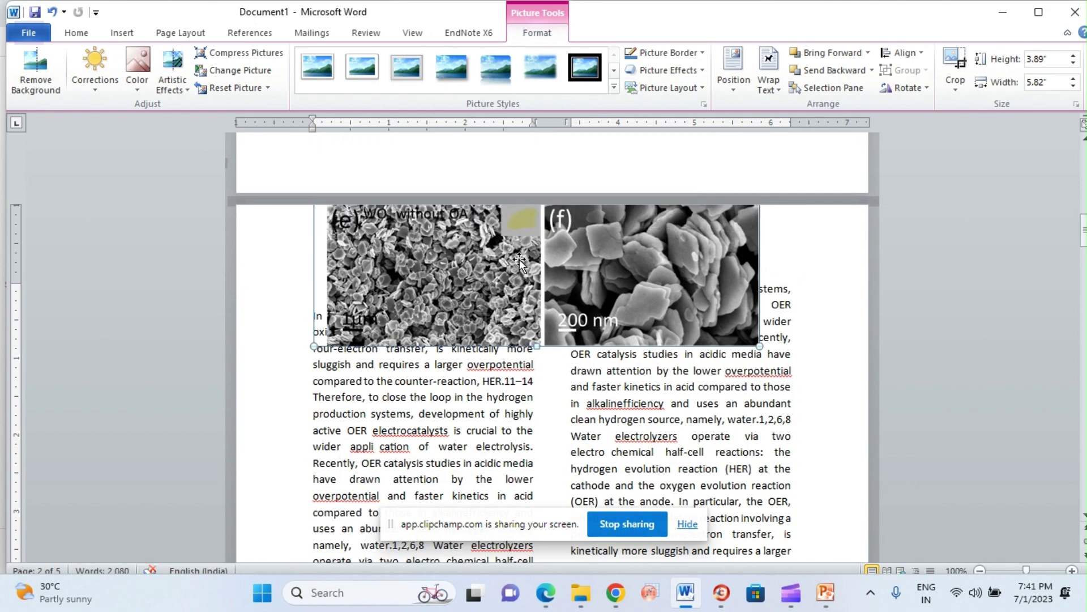
pyautogui.moveTo(519, 260); pyautogui.dragTo(531, 206)
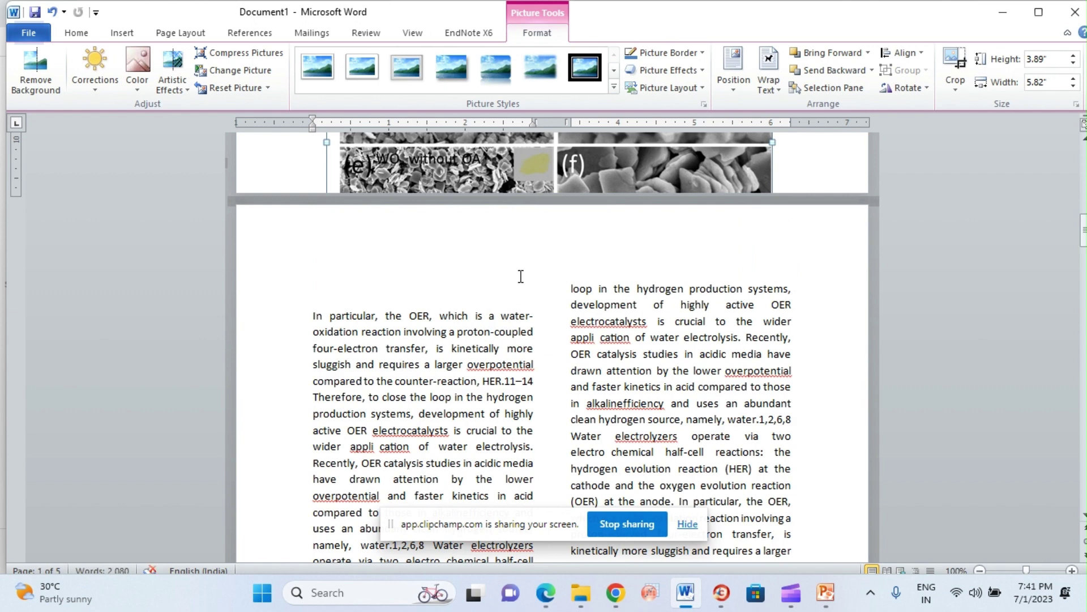
# Enter the caption "Fig.1. FESEM image of the samples observed from instrument." on the blank line at the start of page 2
pyautogui.click(318, 286)
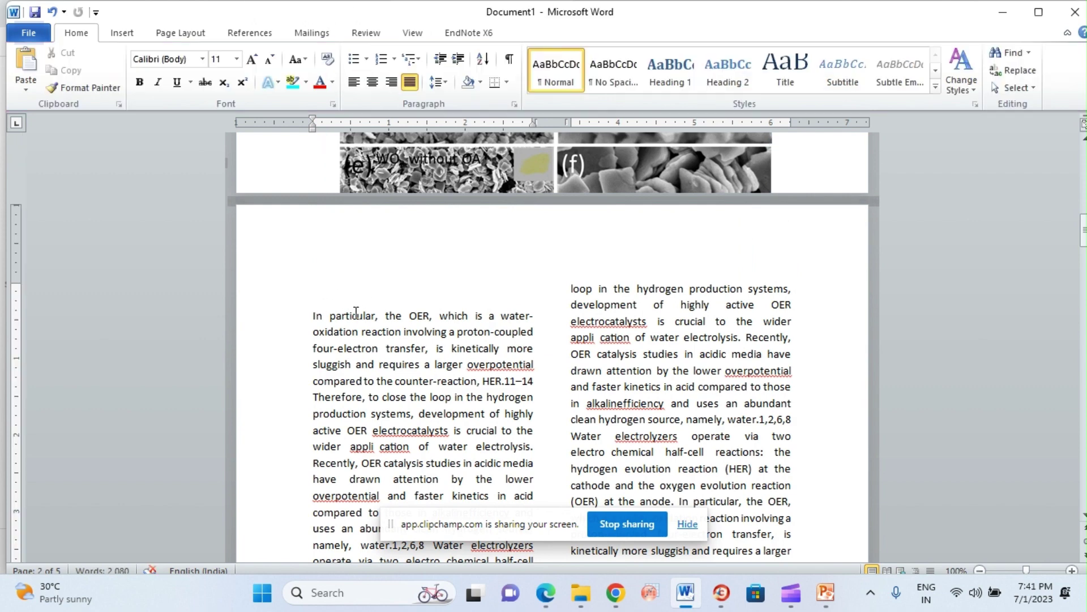
pyautogui.write('Fig.1. FESEM image')
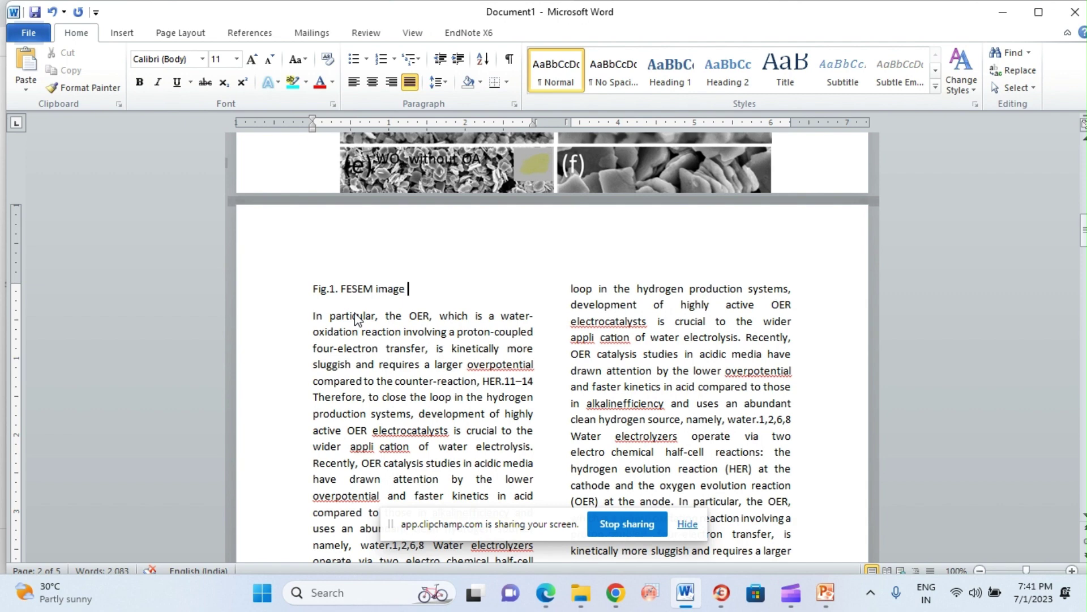
pyautogui.write('of the samples')
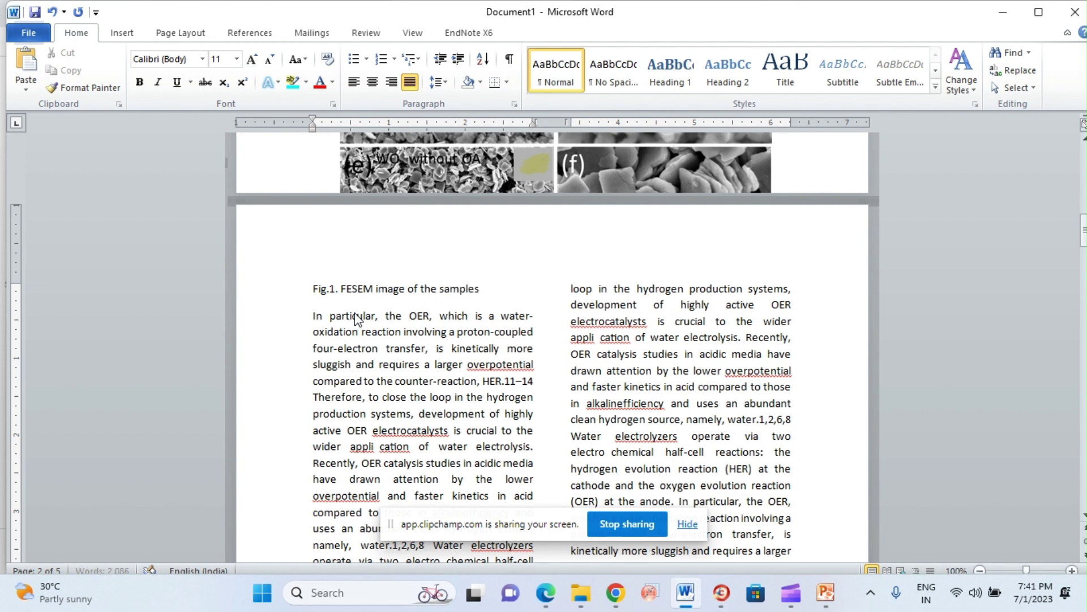
pyautogui.write(' observed from ')
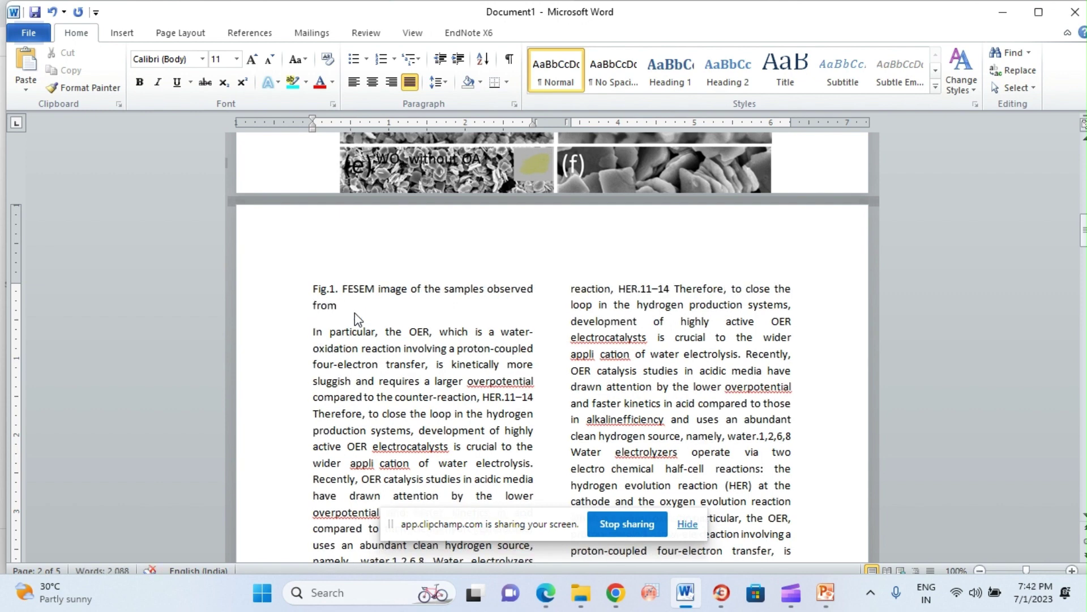
pyautogui.write('instr')
pyautogui.write('um')
pyautogui.write('ent')
pyautogui.write('.')
# Extend the figure caption with the panel descriptions "(a) sample a, (b)gdeuewb"
pyautogui.write(' ()')
pyautogui.write('a')
pyautogui.press('Right')
pyautogui.write('sample')
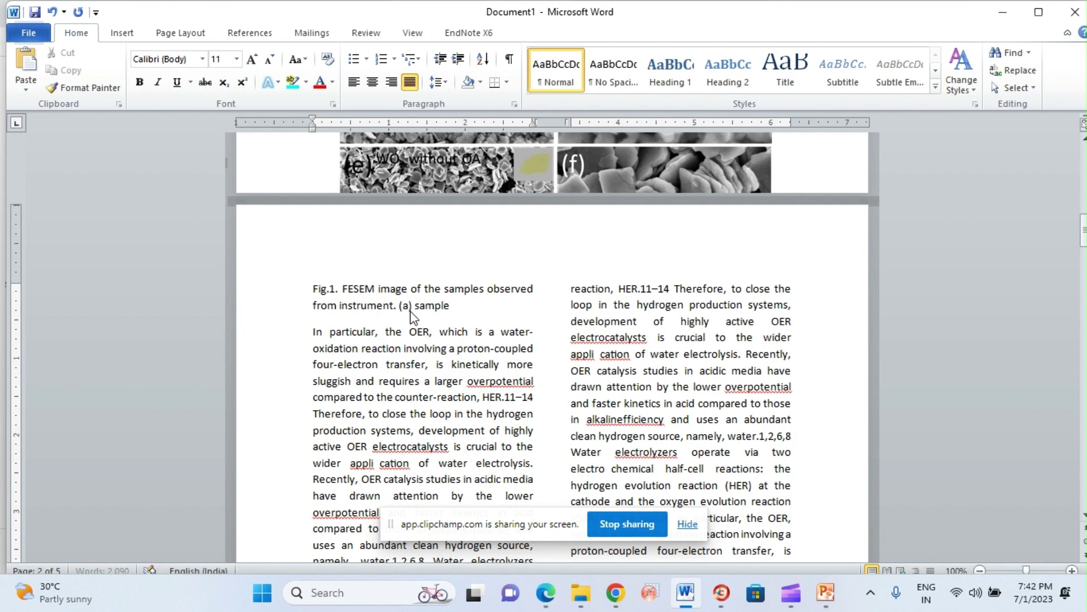
pyautogui.write(' a, (b')
pyautogui.press('Right')
pyautogui.write('gdeuewb()')
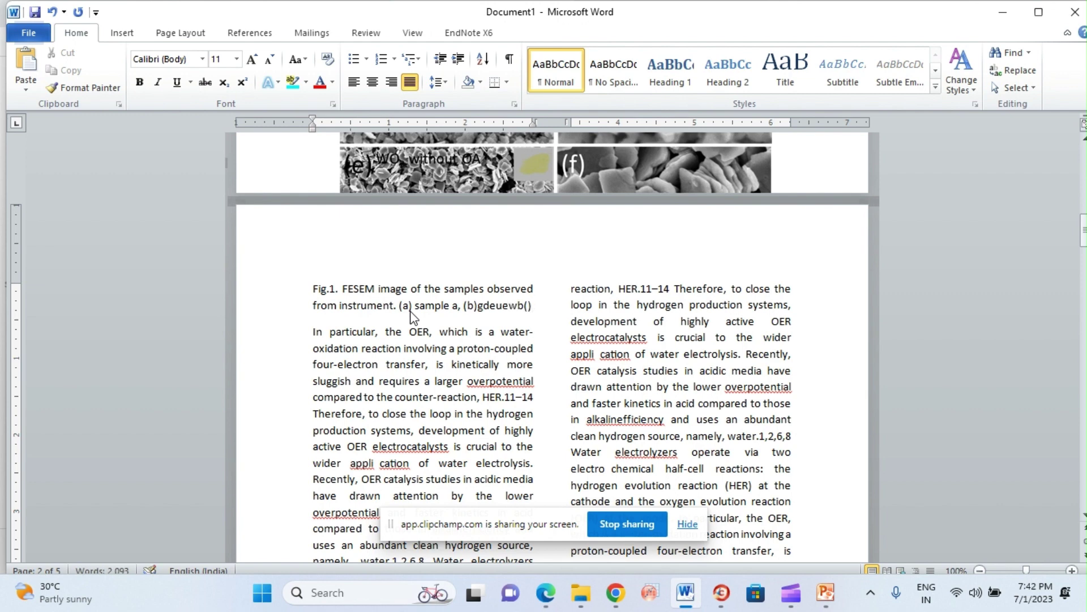
# Complete the figure caption with the panel descriptions "(c)hdhsbds, (d)heuhfueh."
pyautogui.write('c')
pyautogui.press('Right')
pyautogui.write('hdh')
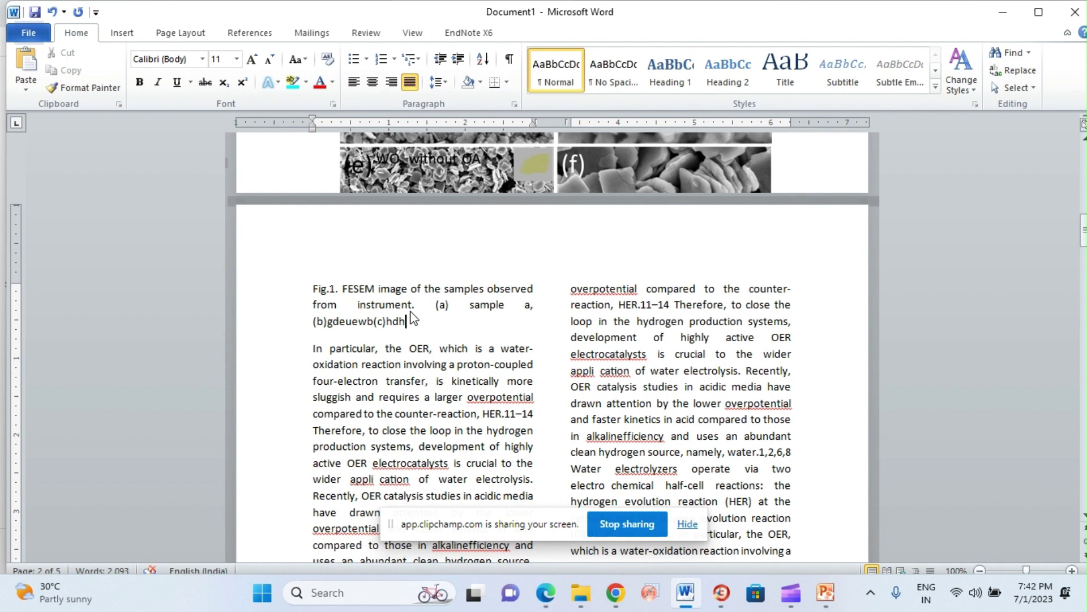
pyautogui.write('sdsds, ()')
pyautogui.press('Left')
pyautogui.write('d')
pyautogui.press('Right')
pyautogui.press('Right')
pyautogui.write('shdgh')
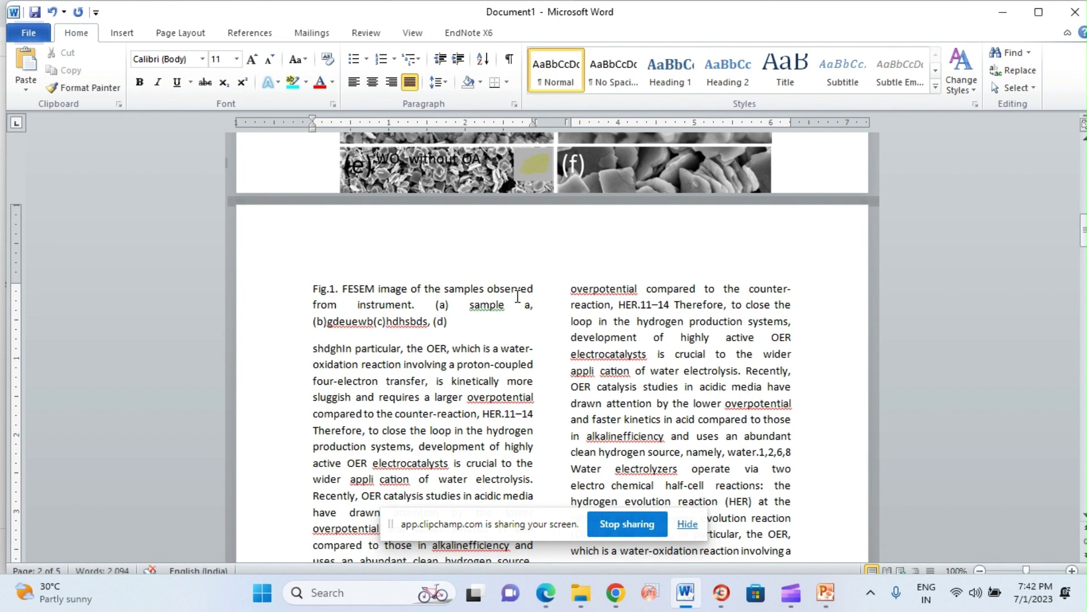
pyautogui.click(456, 319)
pyautogui.write('huhfueh.')
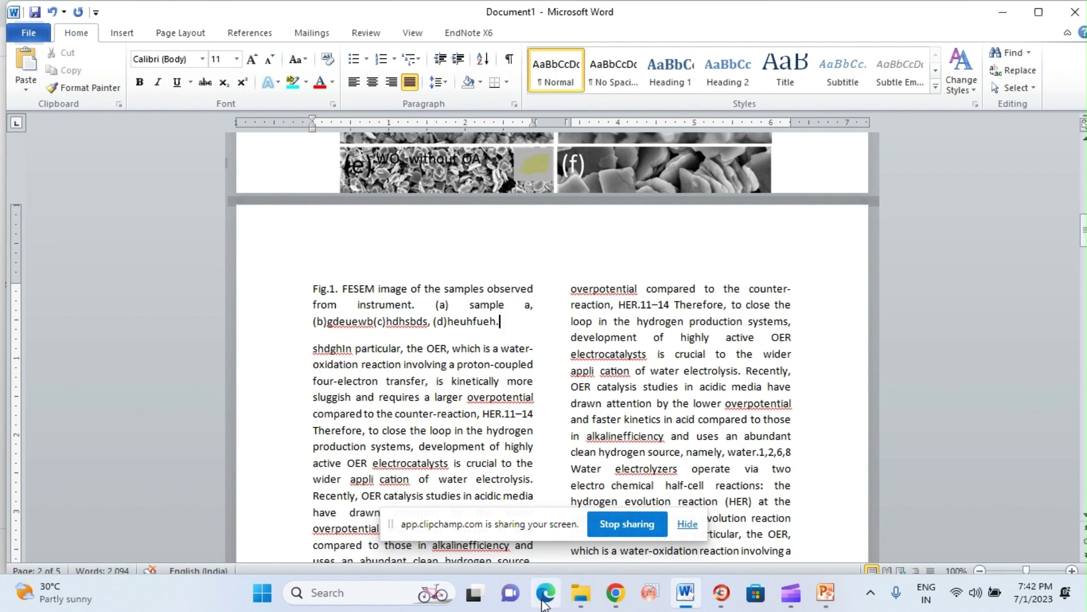
# Check the full-width caption of the journal article in Edge and set the Fig.1 caption in Word to one column
pyautogui.click(543, 604)
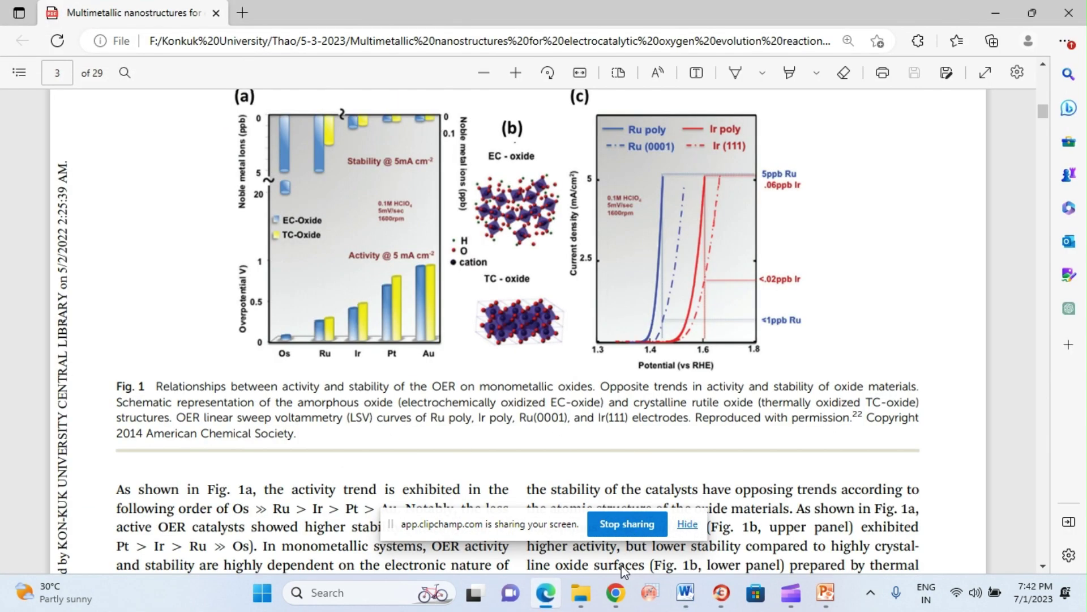
pyautogui.click(686, 596)
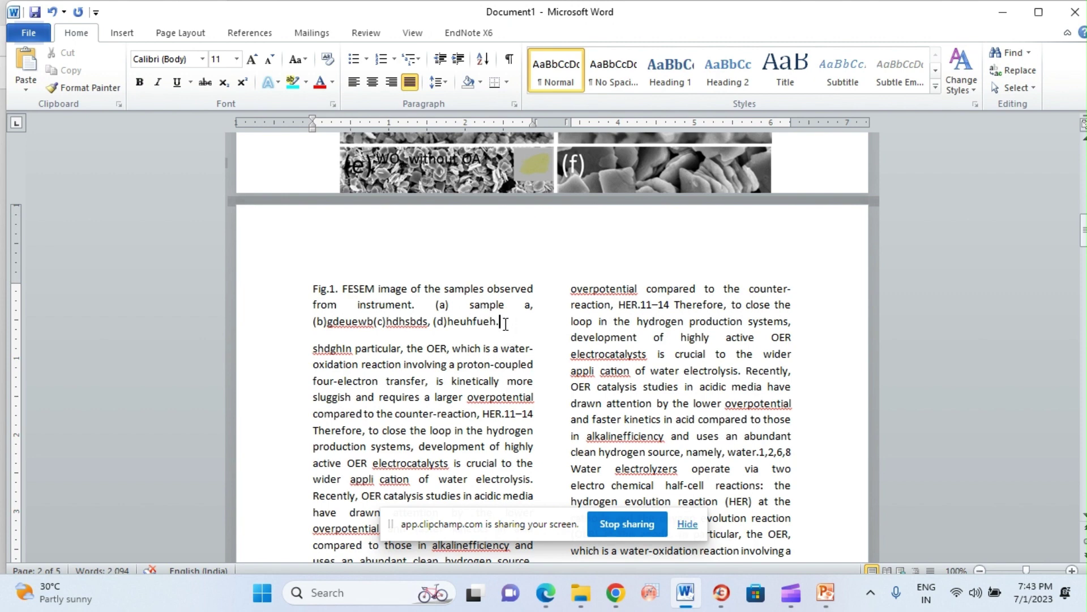
pyautogui.moveTo(505, 324); pyautogui.dragTo(310, 299)
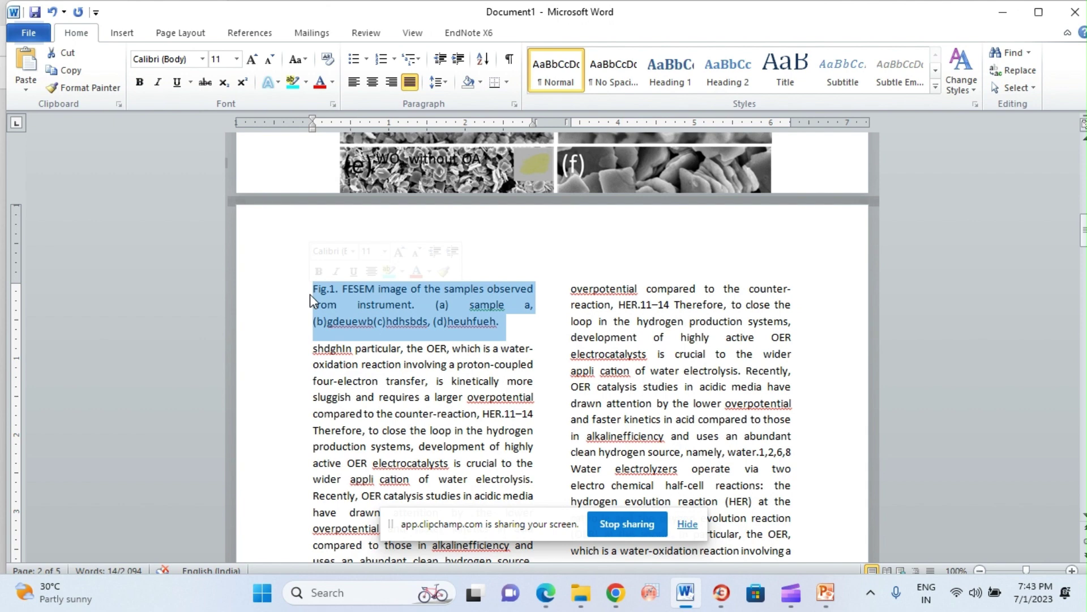
pyautogui.click(175, 35)
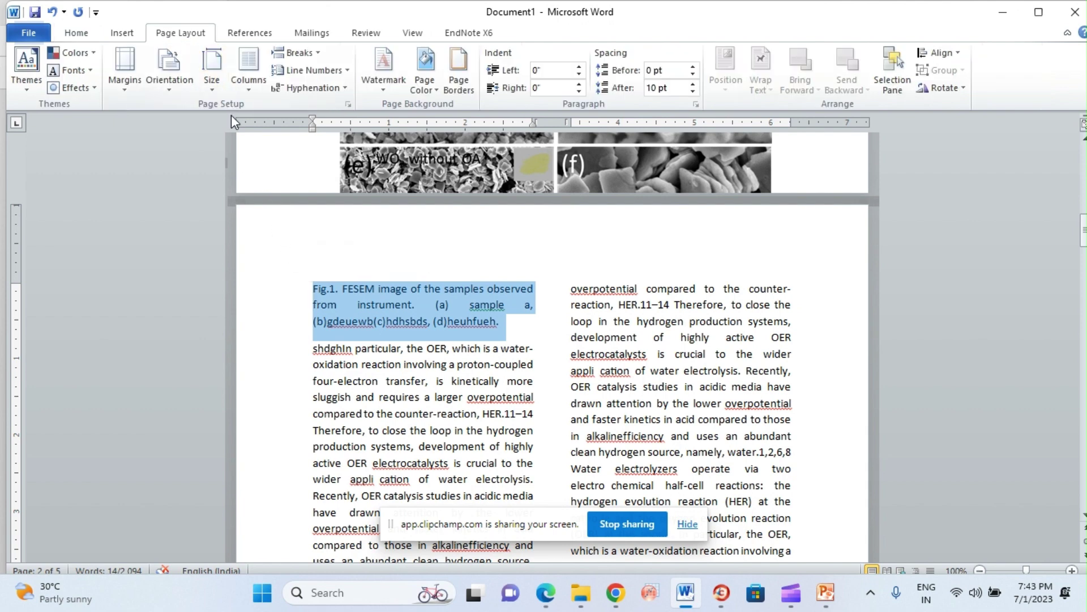
pyautogui.click(249, 79)
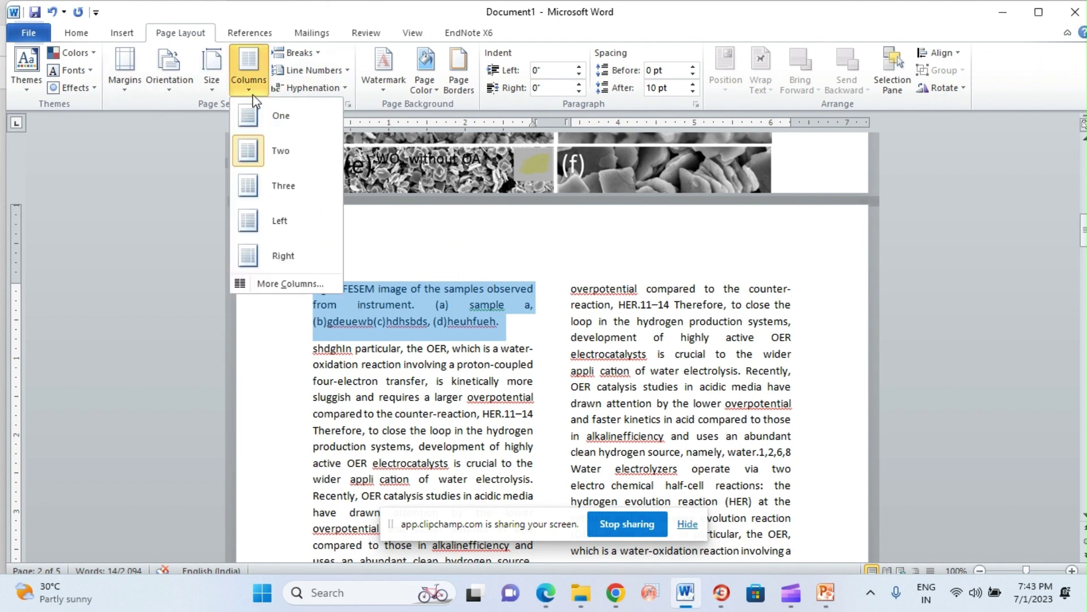
pyautogui.click(283, 130)
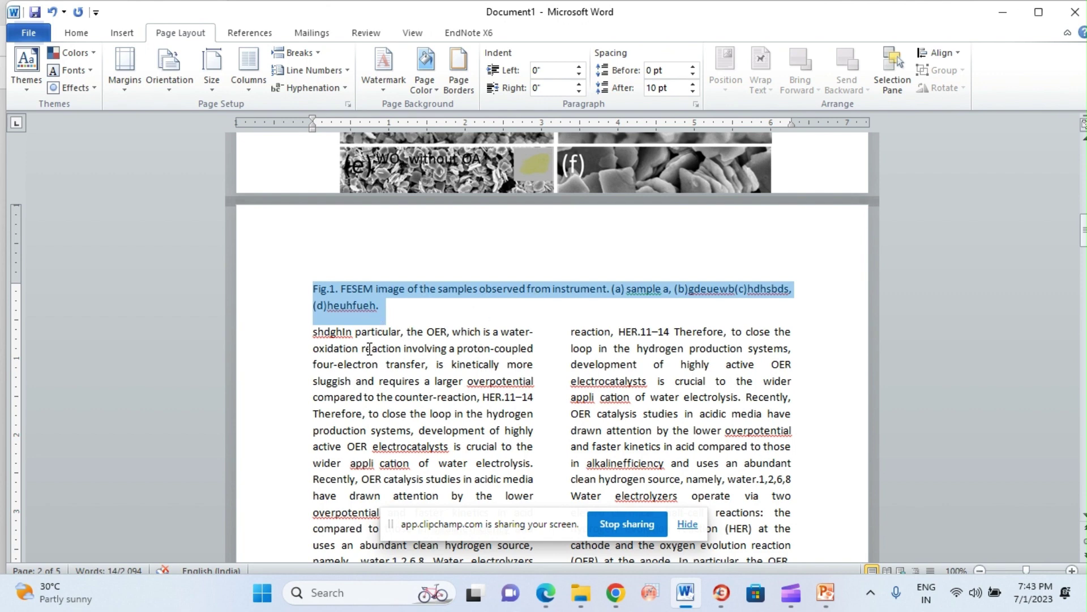
# Insert a run of blank lines above the Fig.1 caption on page 2 to make room for the SEM picture
pyautogui.click(314, 288)
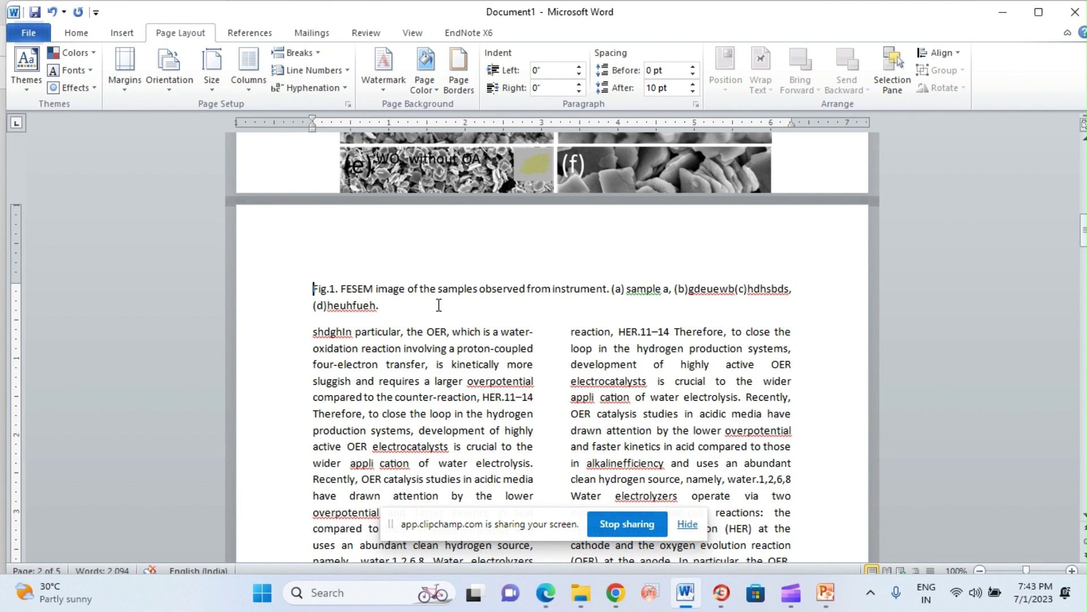
pyautogui.press('Return')
pyautogui.press('Return')
pyautogui.press('Return')
pyautogui.press('Return')
pyautogui.press('Return')
pyautogui.press('Return')
pyautogui.press('Return')
pyautogui.press('Return')
pyautogui.press('Return')
pyautogui.press('Return')
pyautogui.press('Return')
pyautogui.press('Return')
pyautogui.press('Return')
pyautogui.press('Return')
pyautogui.press('Return')
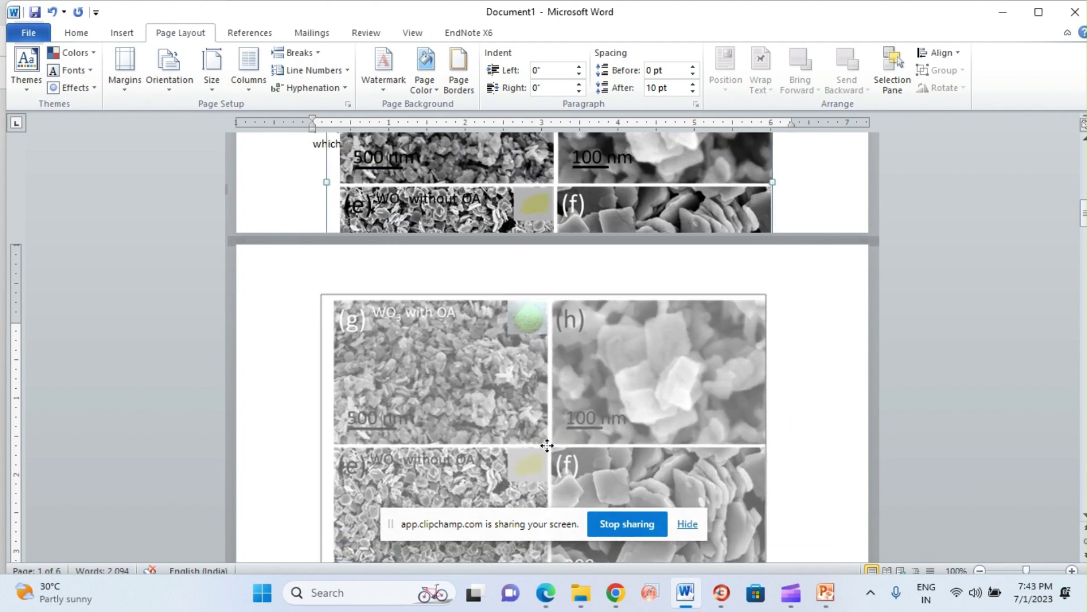
# Move the SEM picture from page 1 into the blank space above the Fig.1 caption on page 2
pyautogui.click(547, 444)
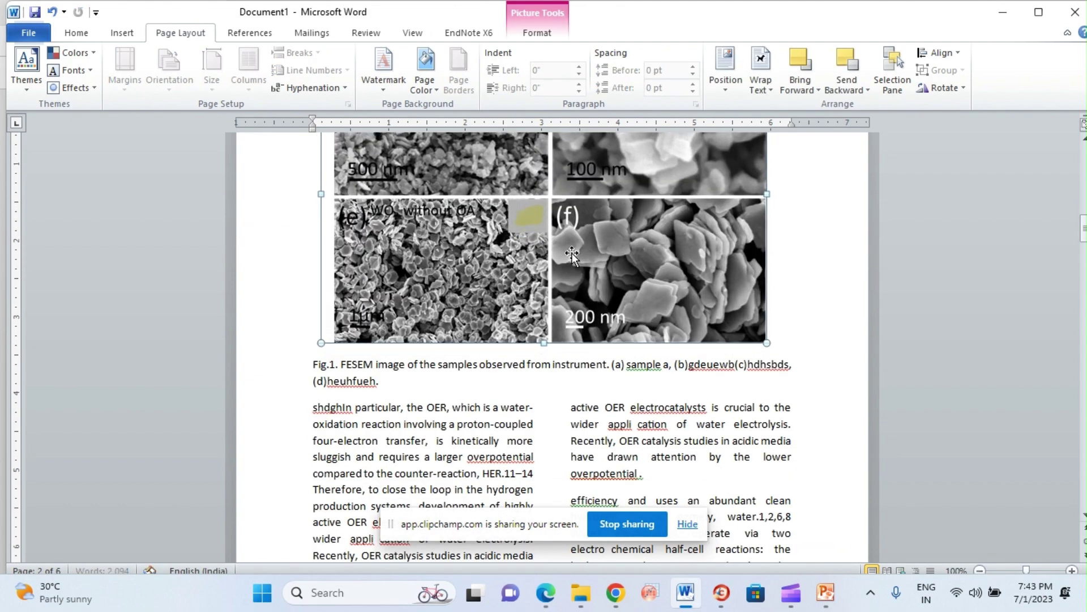
pyautogui.scroll(5, 579, 257)
pyautogui.scroll(-3, 580, 257)
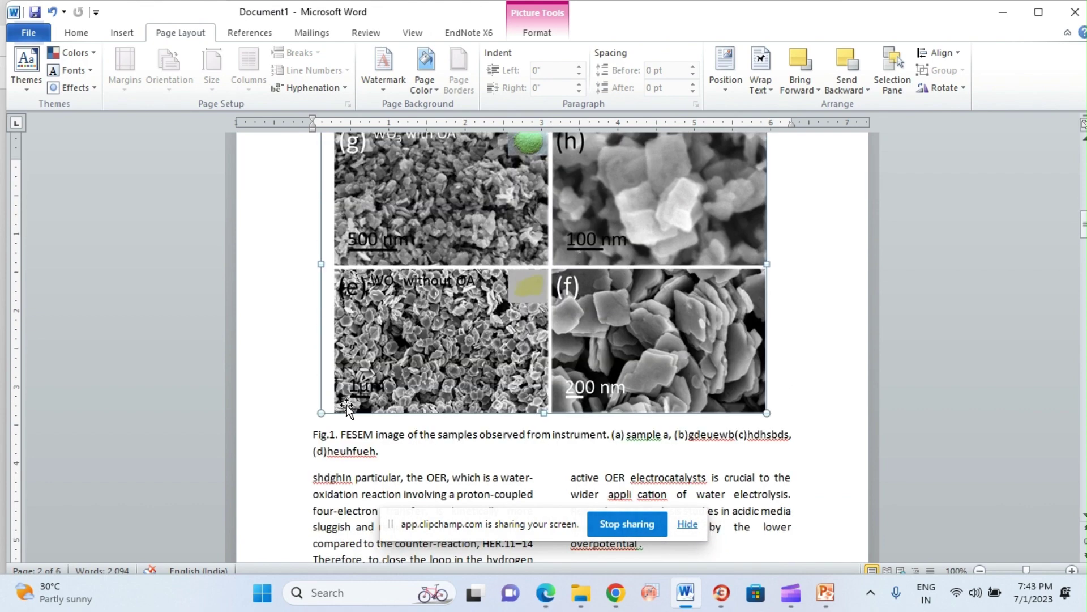
# Add two blank lines above the Fig.1 caption and move the SEM picture down to sit just above it
pyautogui.click(313, 434)
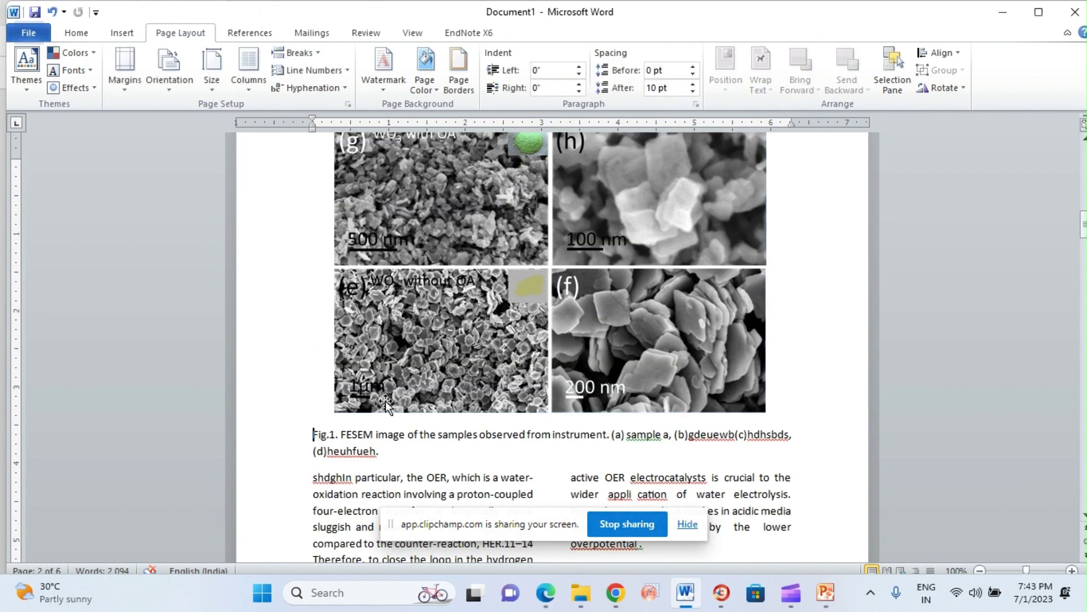
pyautogui.press('Return')
pyautogui.press('Return')
pyautogui.click(513, 337)
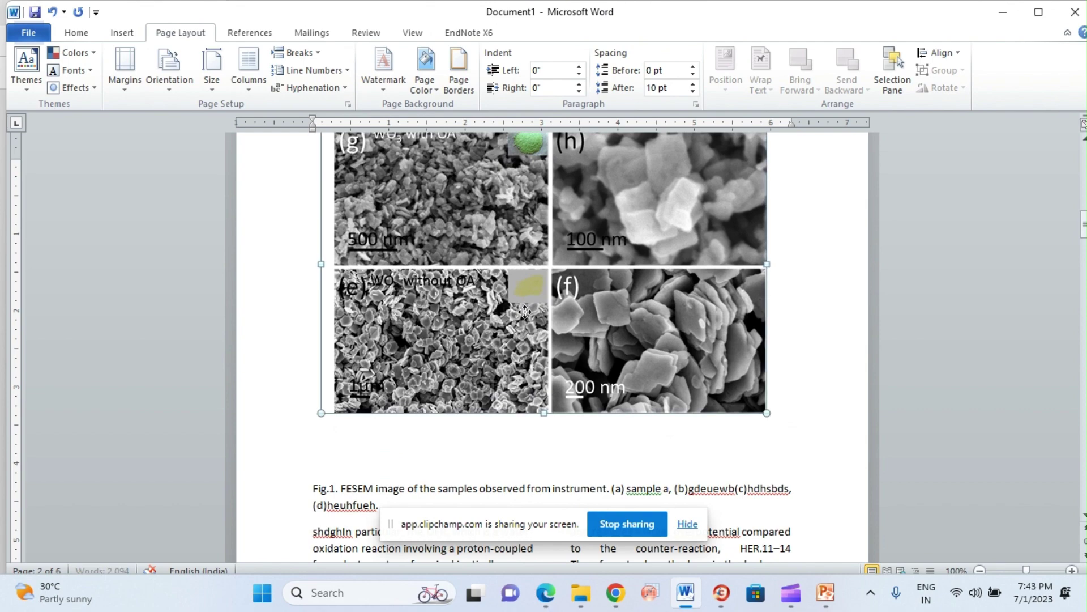
pyautogui.moveTo(525, 312); pyautogui.dragTo(524, 359)
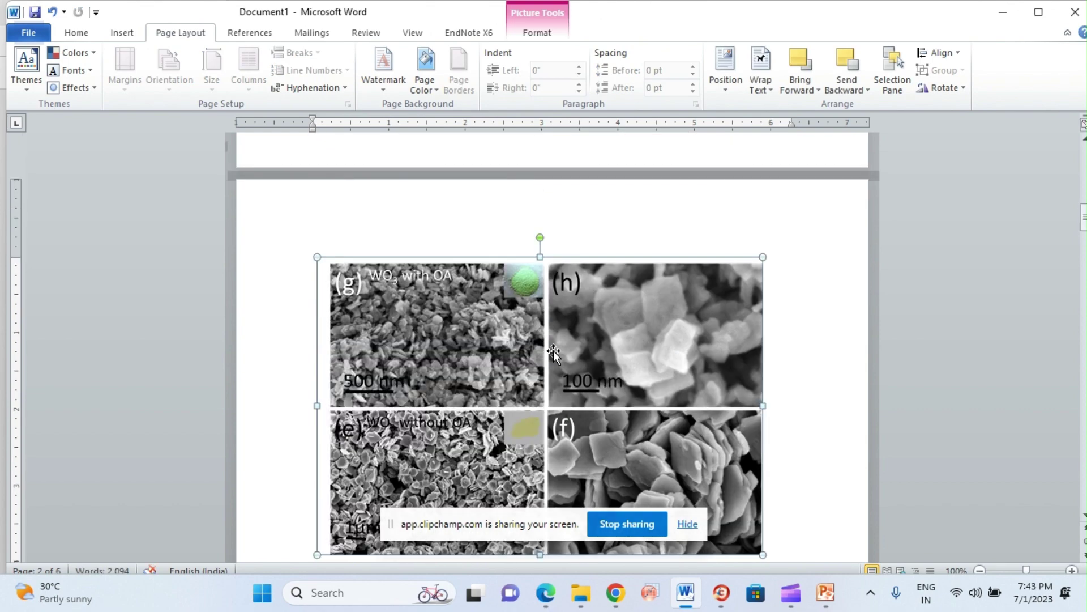
pyautogui.scroll(-1, 554, 354)
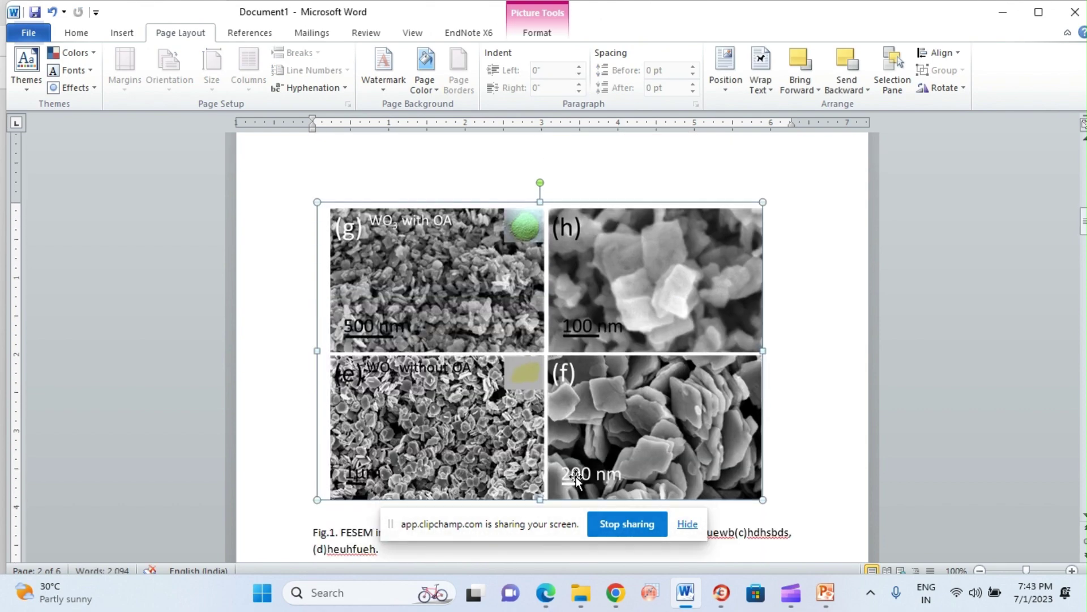
# Compare the layout of the SEM figure and caption in Word with Fig. 1 of the journal article in Edge
pyautogui.click(545, 592)
pyautogui.scroll(2, 650, 304)
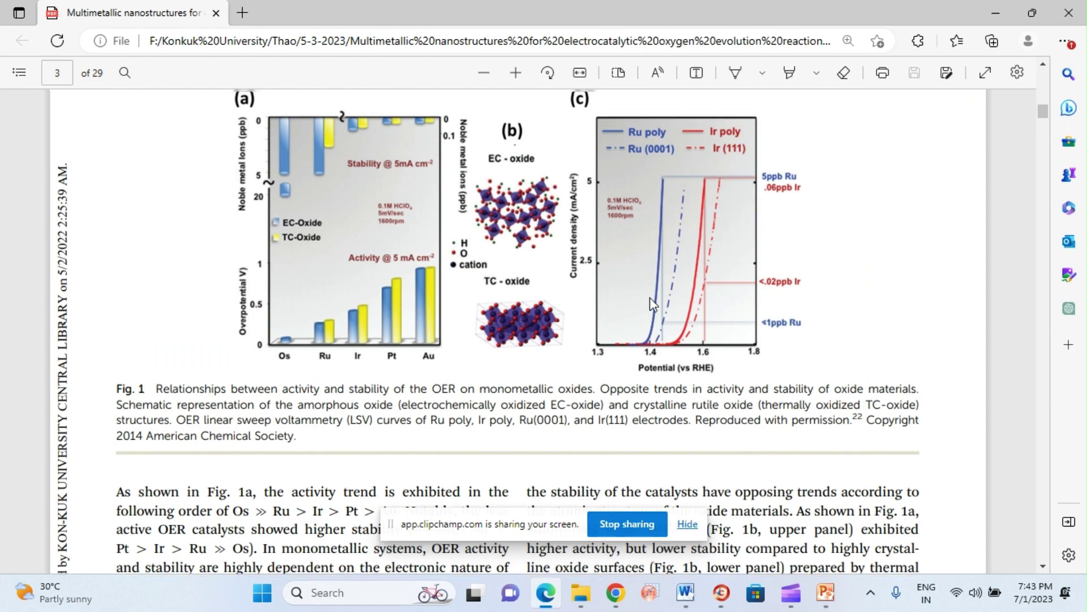
pyautogui.scroll(-2, 650, 297)
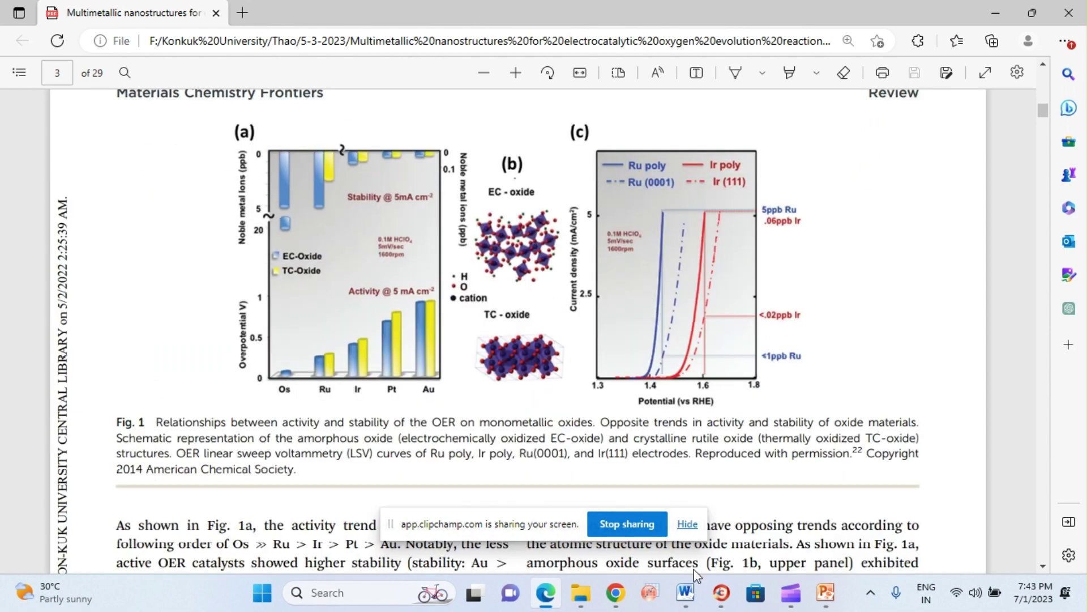
pyautogui.click(709, 538)
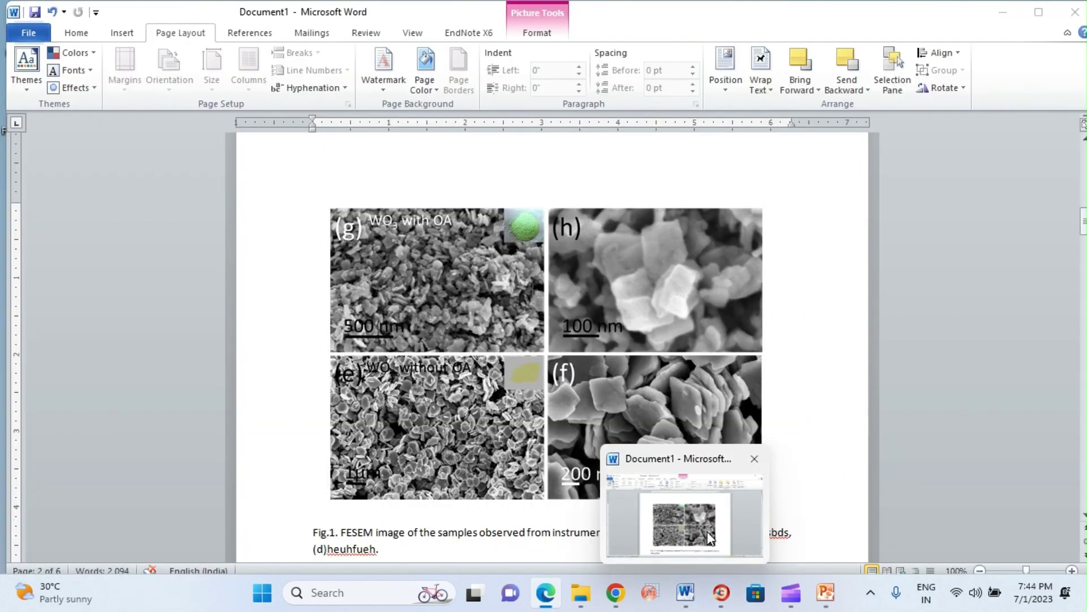
pyautogui.click(710, 538)
pyautogui.scroll(-3, 557, 303)
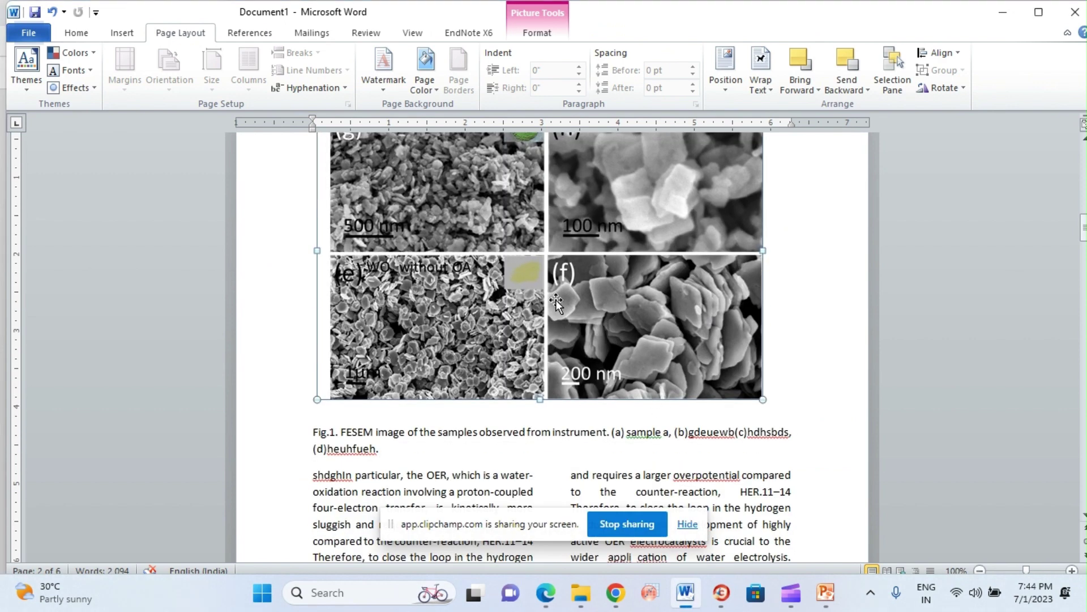
pyautogui.scroll(-1, 614, 378)
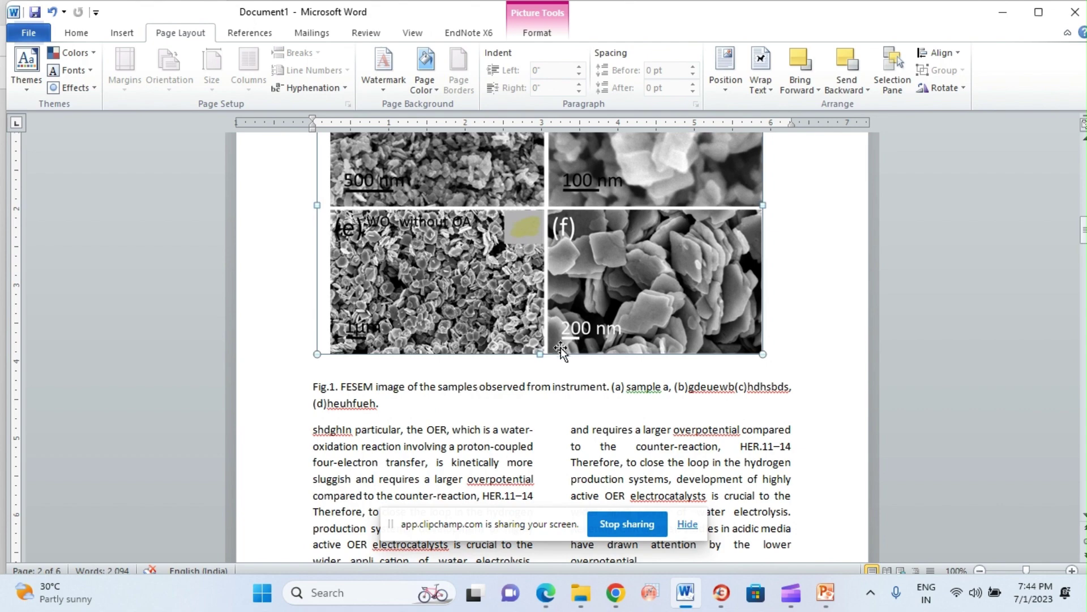
pyautogui.scroll(2, 564, 345)
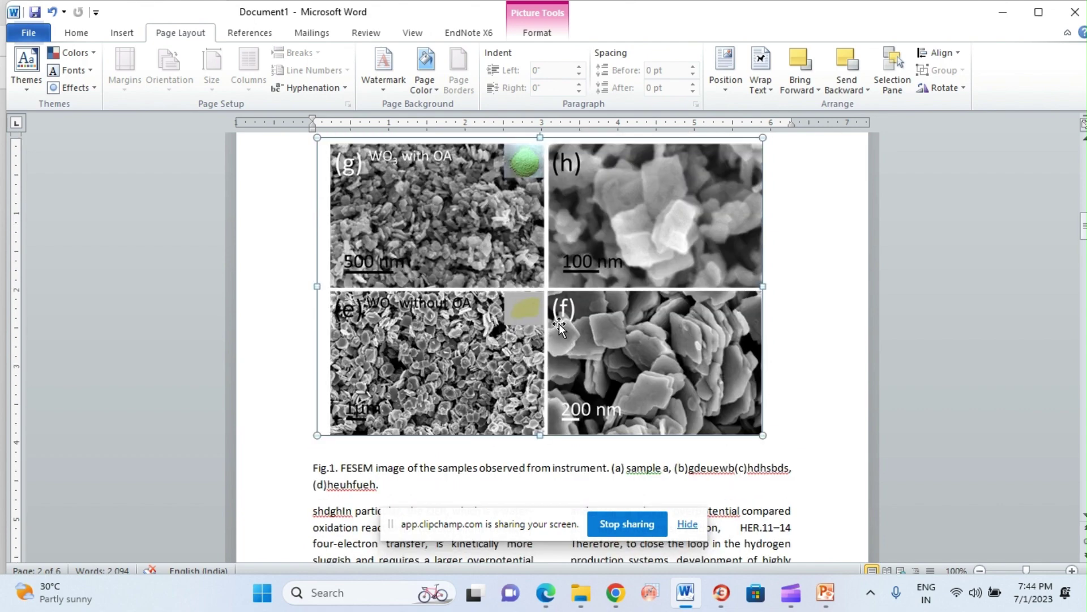
pyautogui.scroll(5, 559, 324)
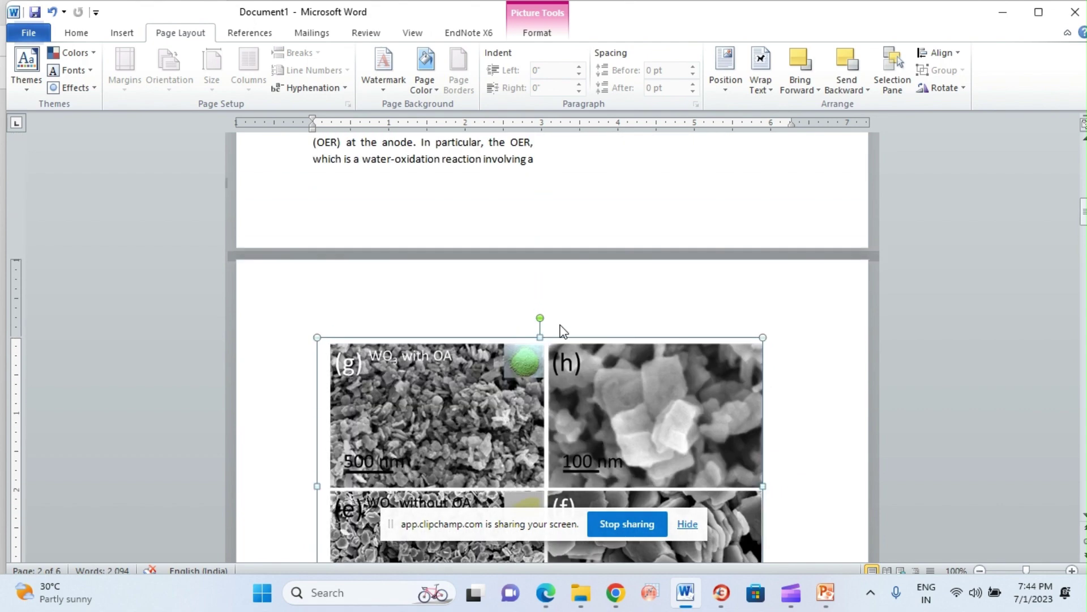
# Insert a continuous section break after "(OER) at the anode." at the end of the second column on page 1
pyautogui.scroll(7, 561, 332)
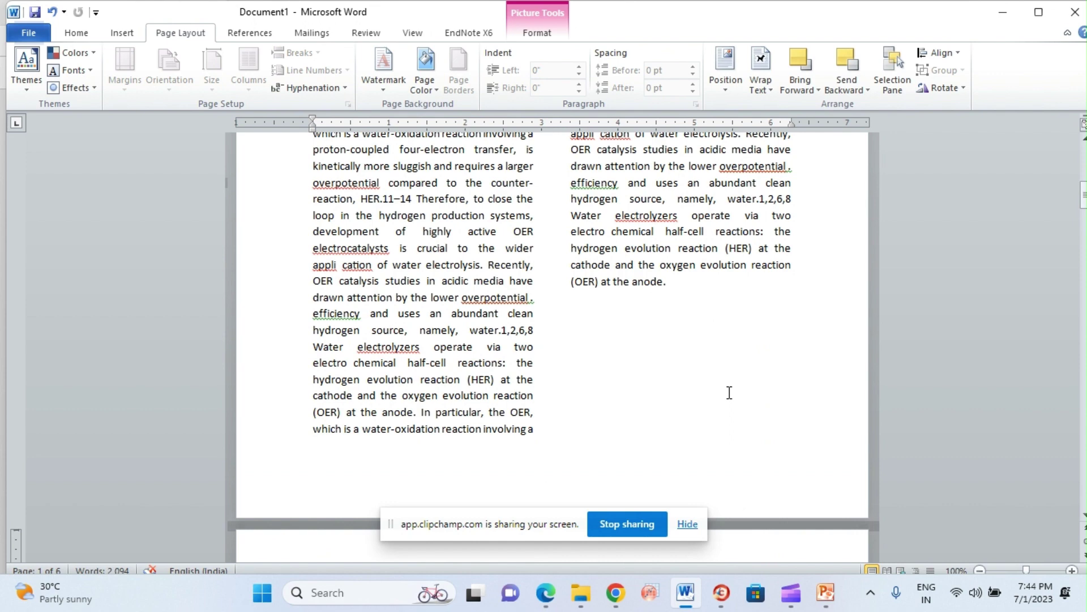
pyautogui.scroll(-1, 730, 392)
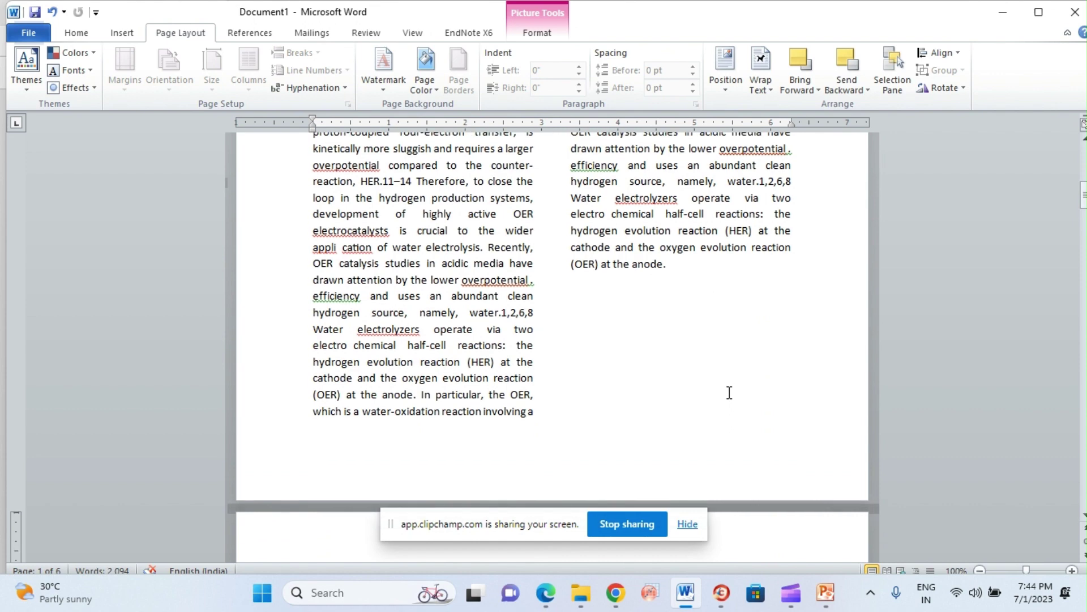
pyautogui.click(675, 272)
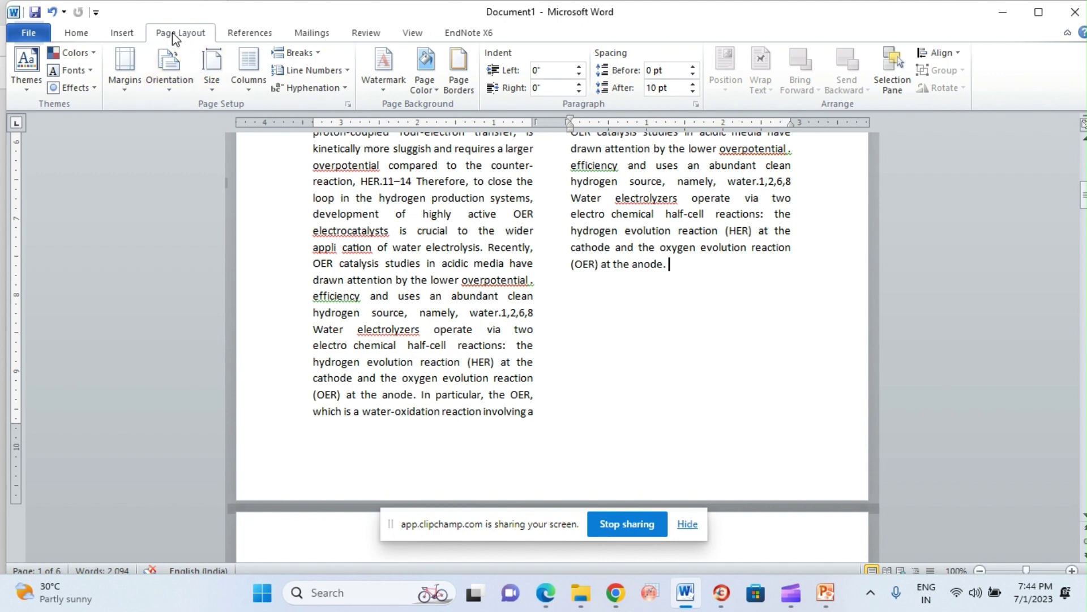
pyautogui.click(317, 54)
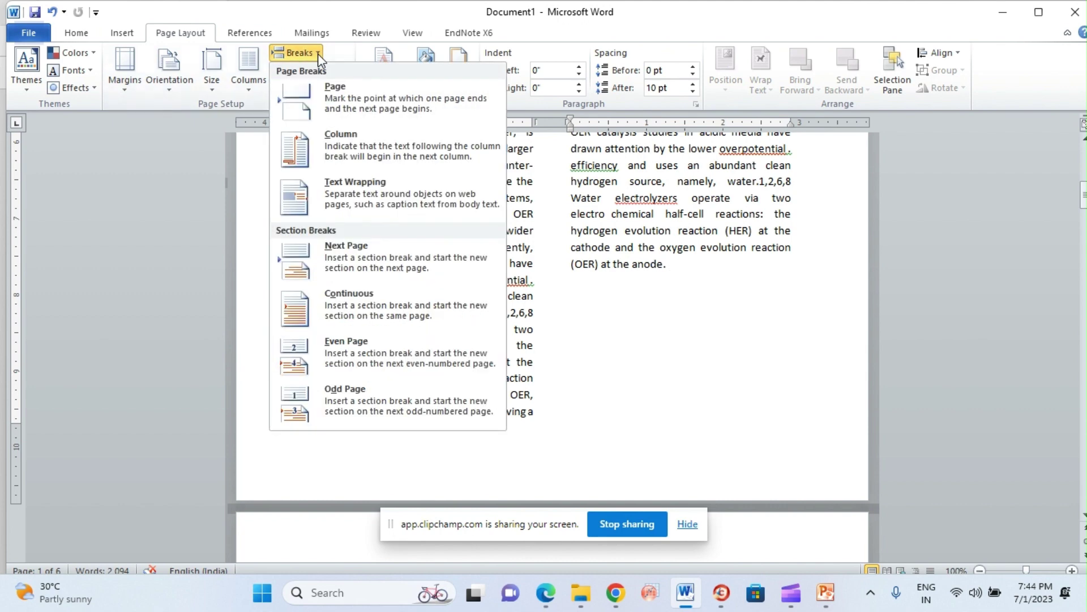
pyautogui.click(358, 304)
pyautogui.scroll(5, 553, 336)
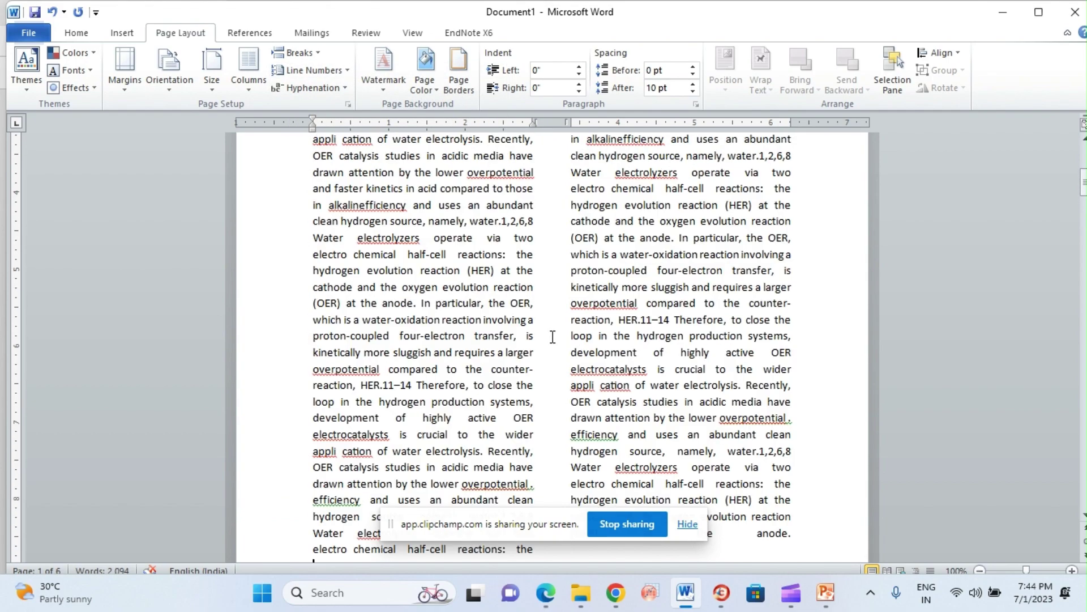
# Examine how the two-column text on page 1 leads into the SEM figure, its Fig.1 caption and the columns below on page 2
pyautogui.scroll(-10, 553, 337)
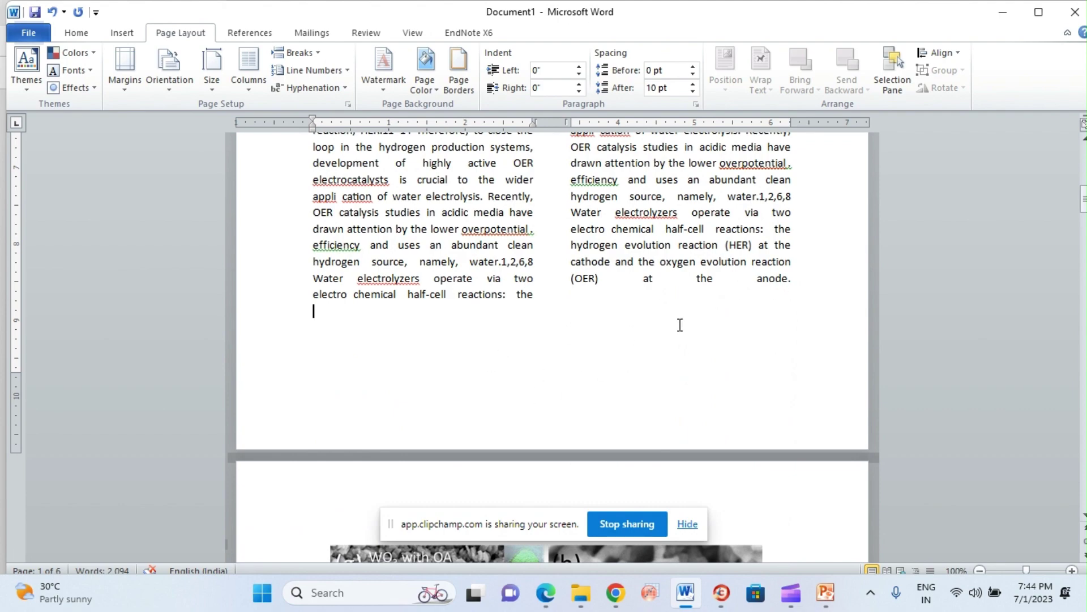
pyautogui.scroll(-6, 679, 325)
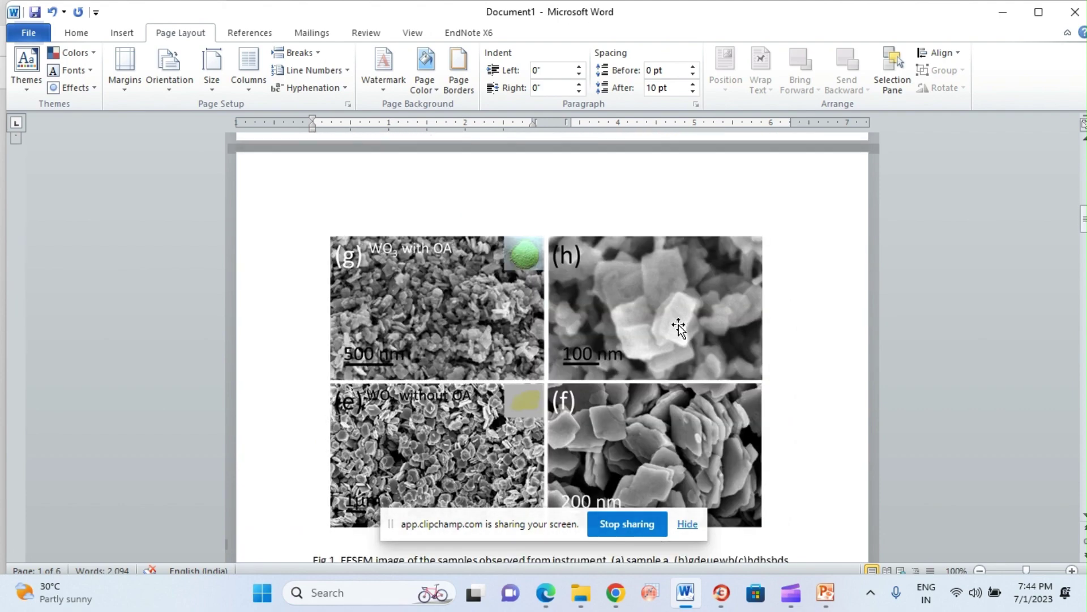
pyautogui.scroll(5, 680, 324)
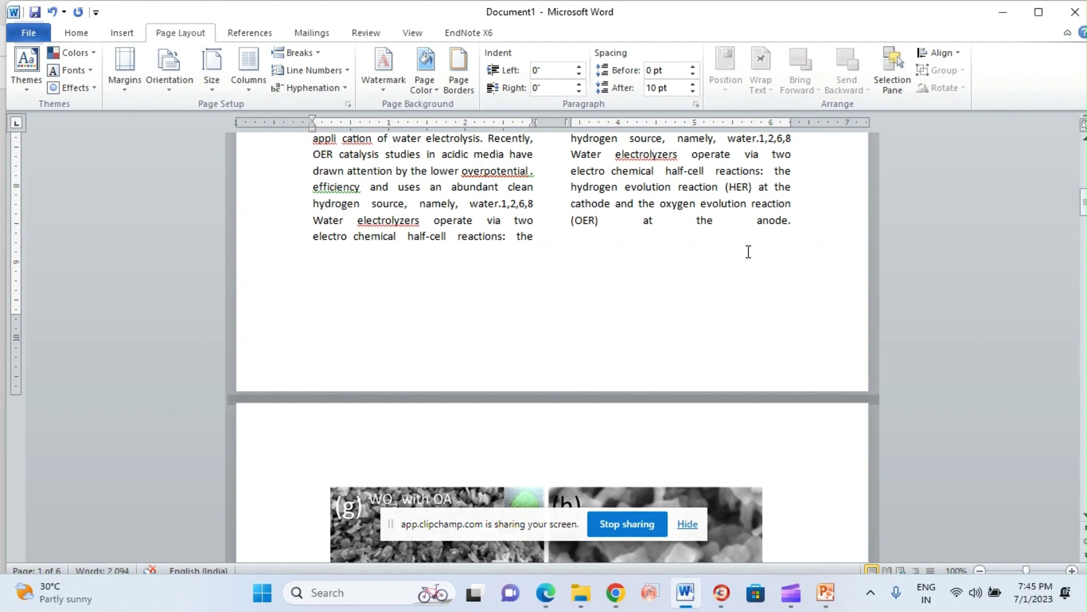
pyautogui.scroll(-5, 746, 251)
pyautogui.scroll(-3, 746, 254)
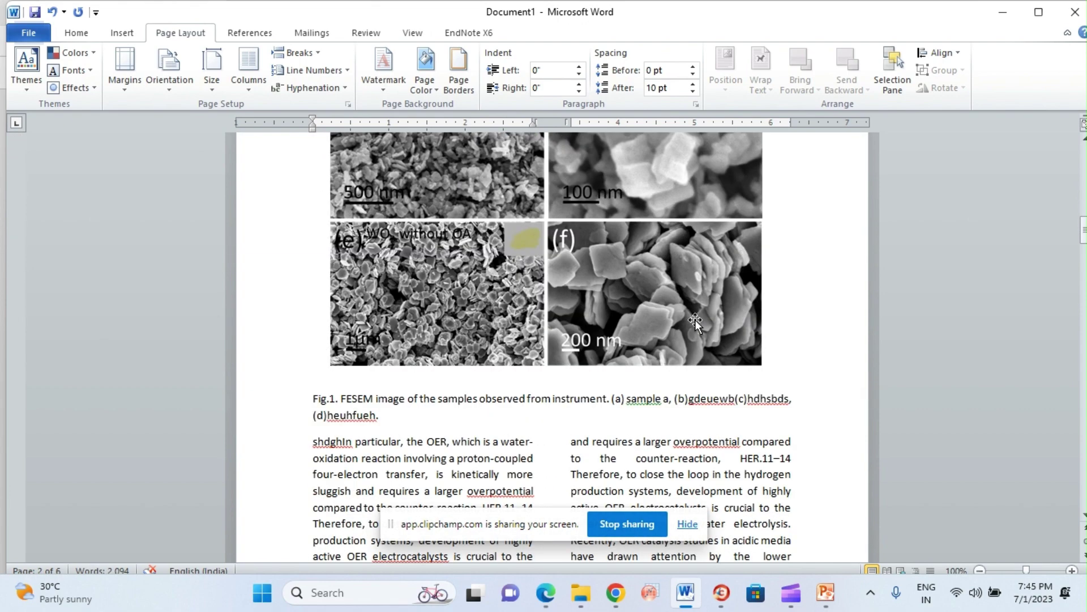
pyautogui.scroll(-3, 695, 319)
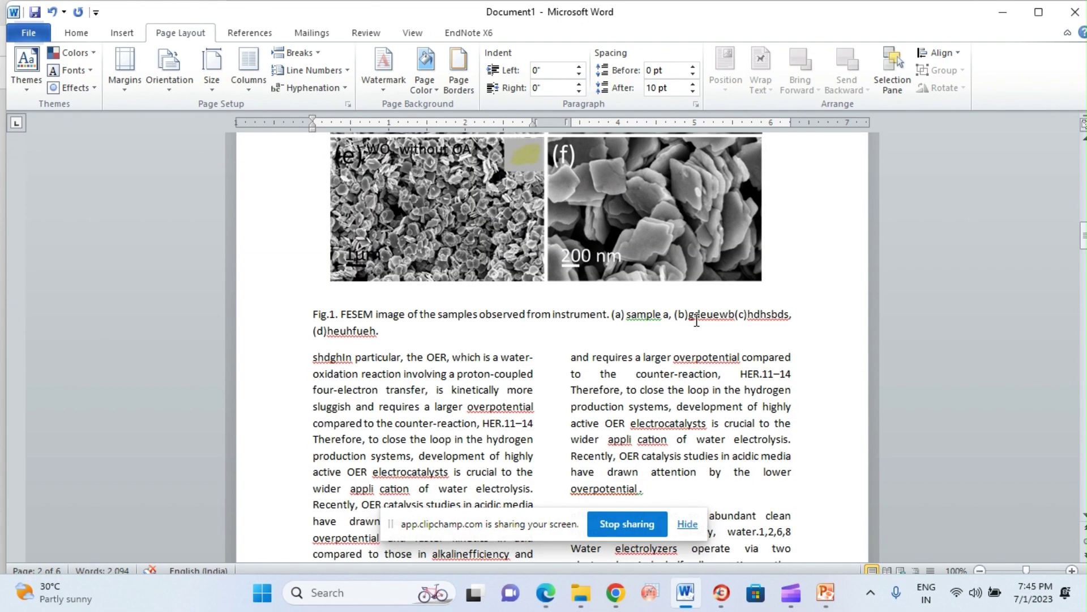
pyautogui.scroll(-3, 697, 320)
pyautogui.scroll(5, 695, 319)
pyautogui.scroll(1, 697, 320)
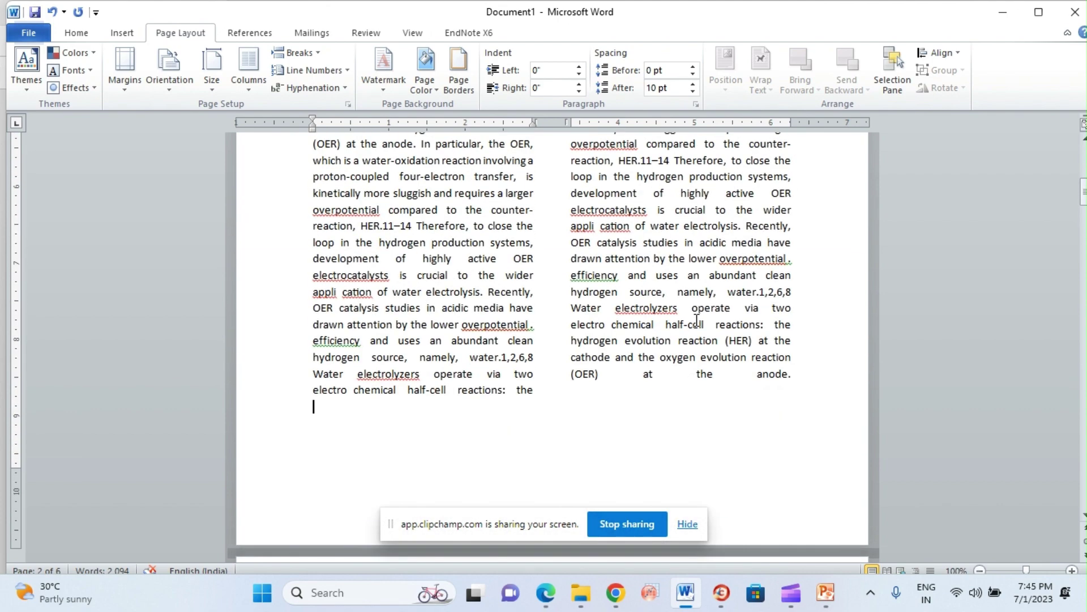
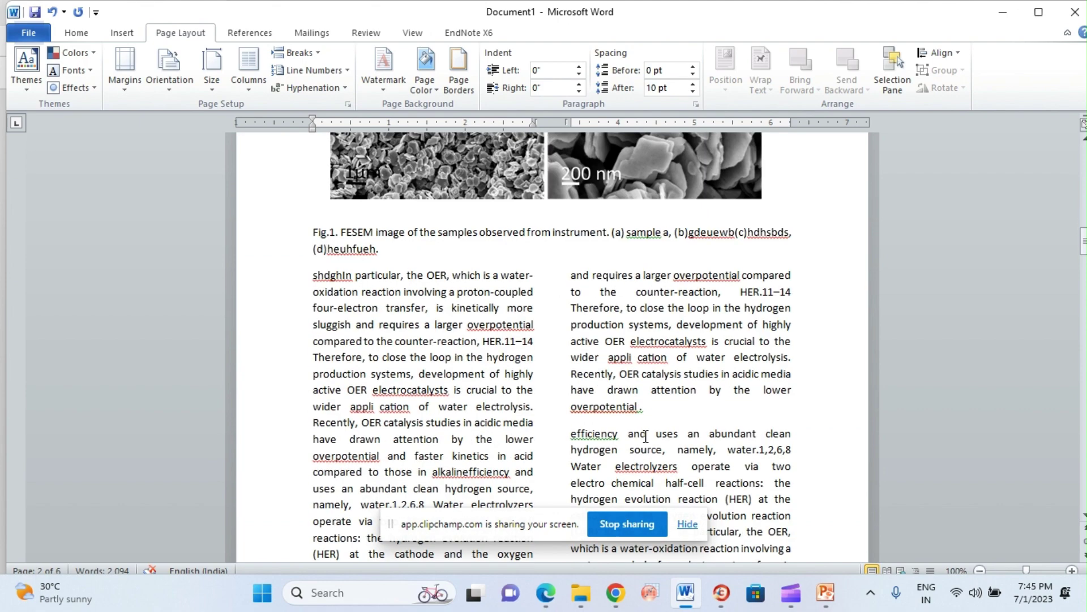
pyautogui.scroll(12, 646, 437)
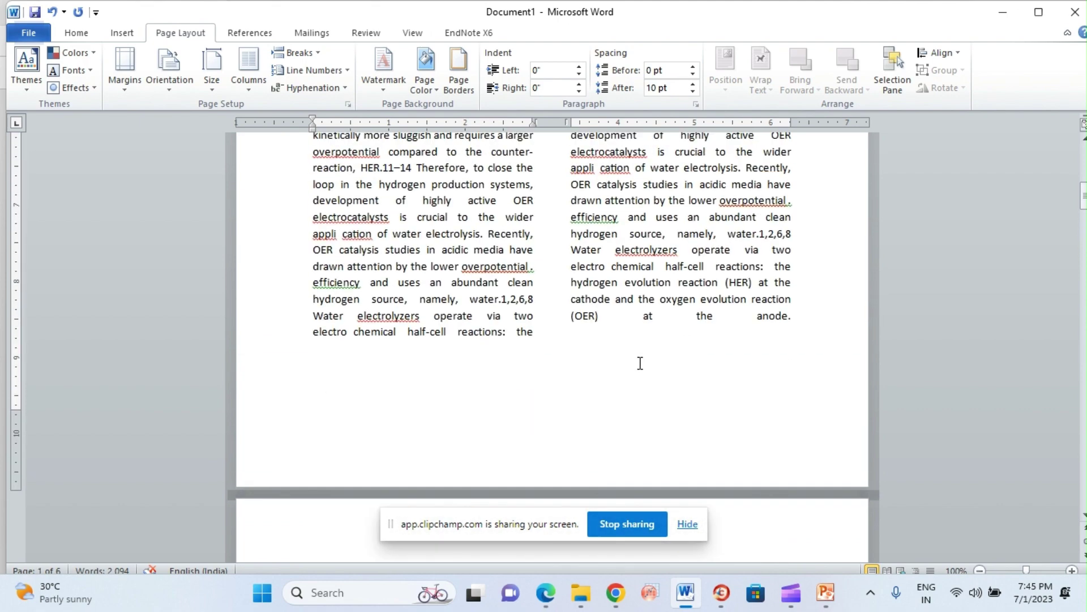
pyautogui.scroll(-12, 640, 363)
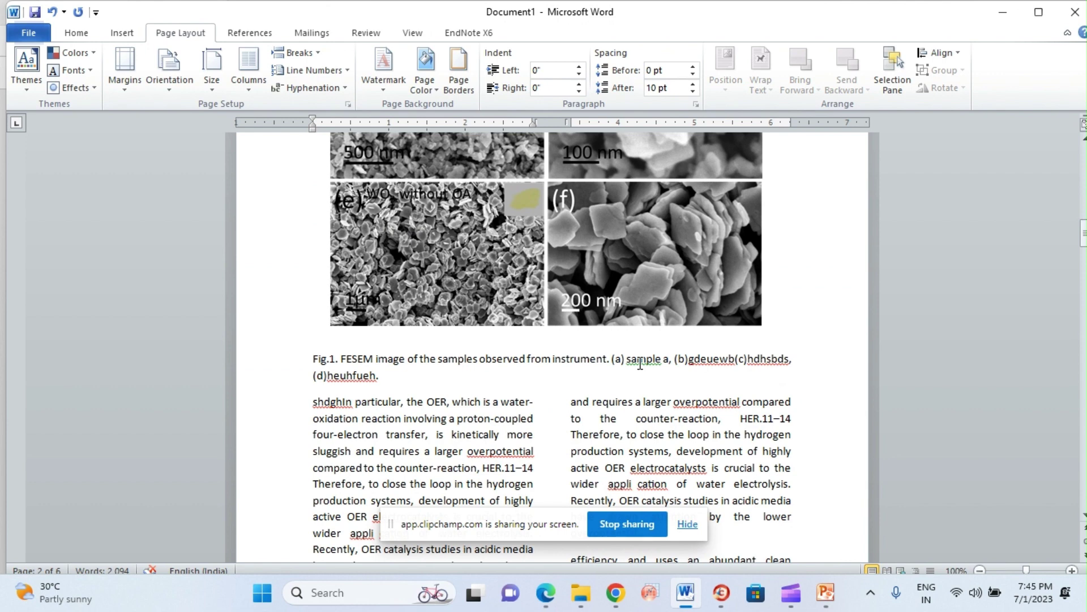
pyautogui.scroll(4, 597, 382)
pyautogui.scroll(-3, 597, 382)
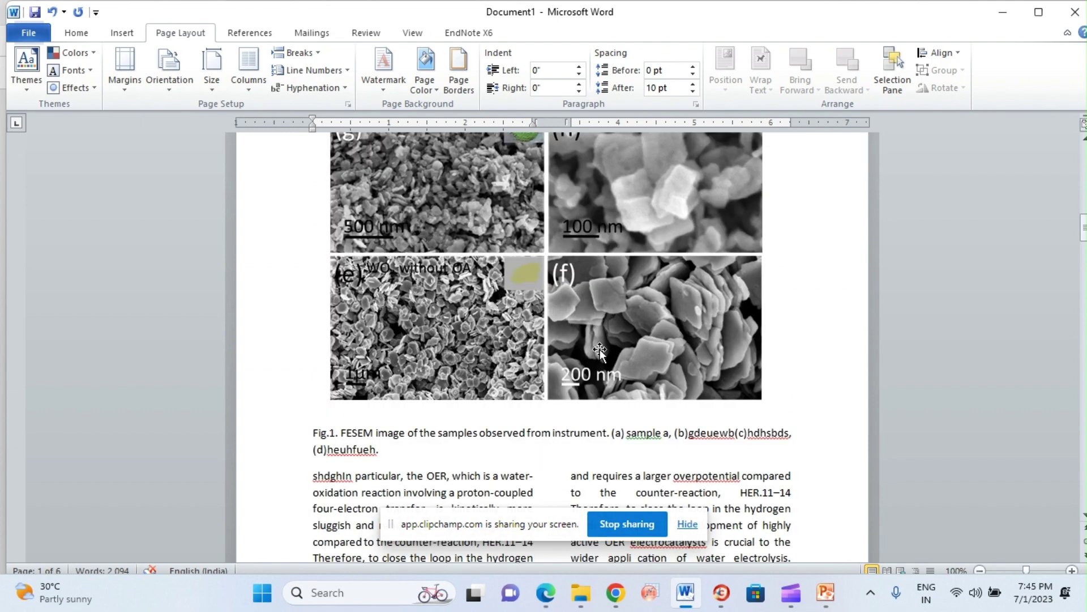
pyautogui.scroll(4, 641, 365)
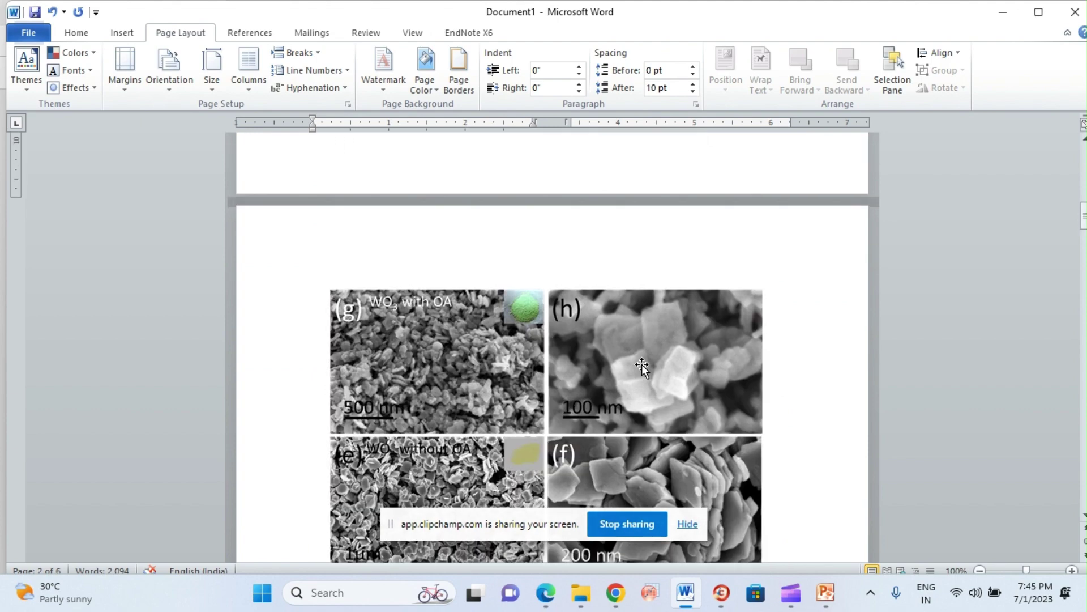
pyautogui.scroll(-3, 641, 365)
pyautogui.scroll(-3, 657, 344)
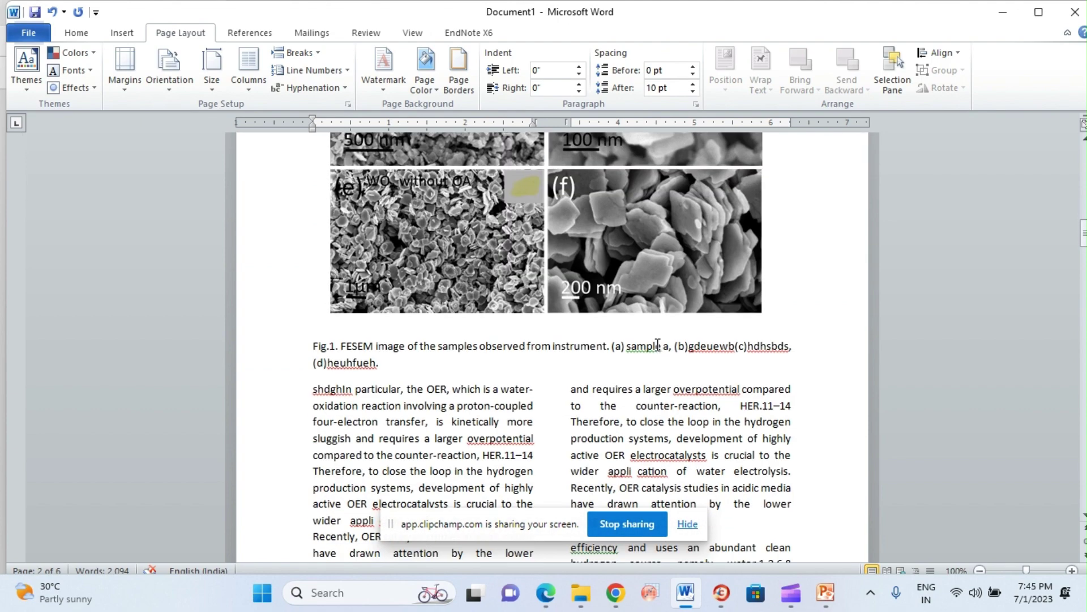
pyautogui.scroll(8, 616, 298)
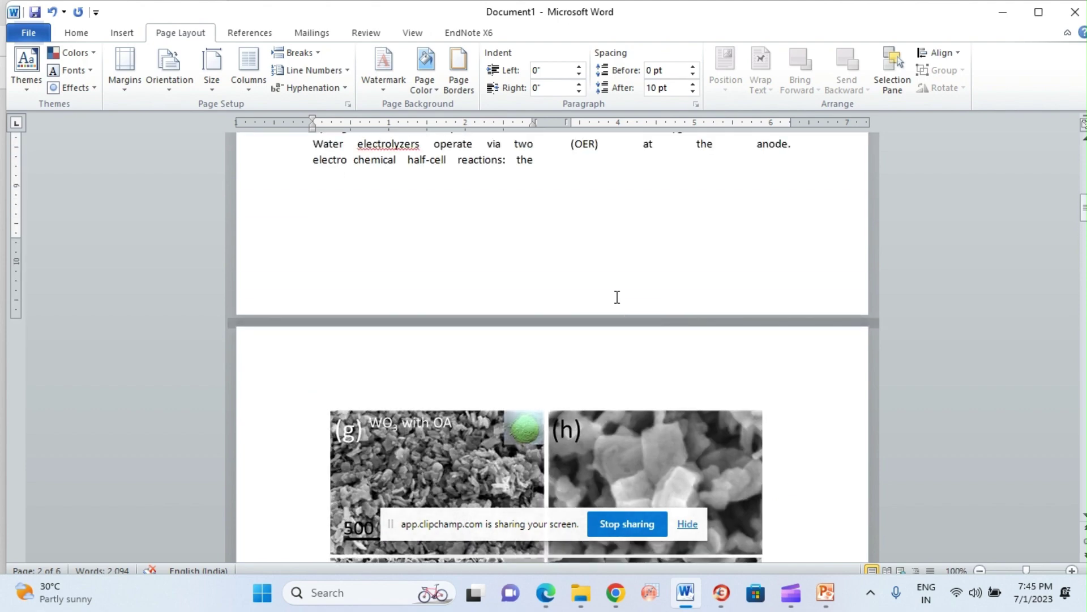
pyautogui.scroll(8, 618, 297)
pyautogui.scroll(-15, 617, 297)
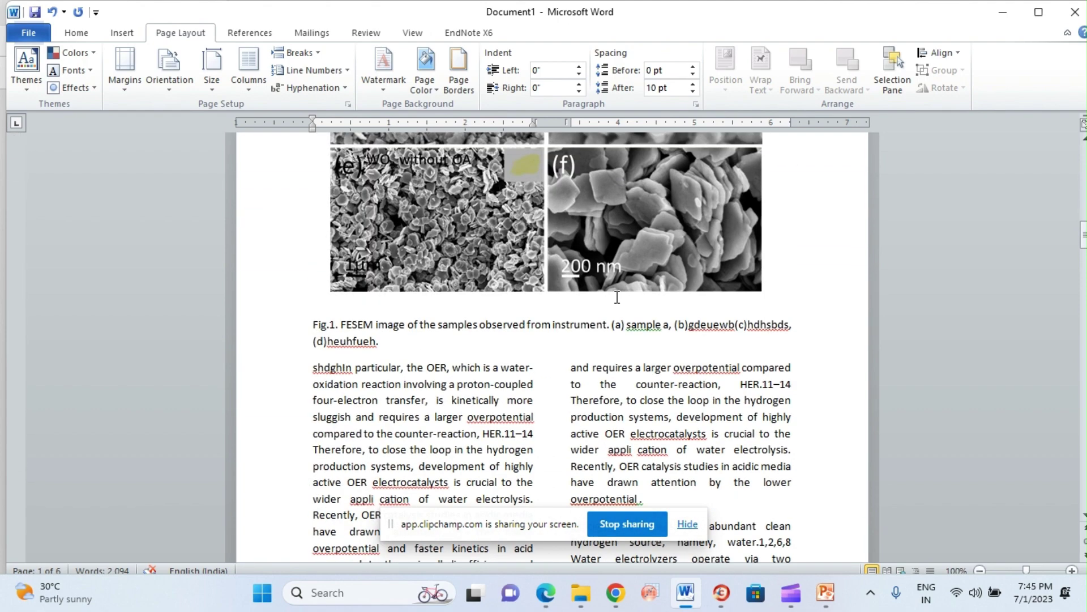
pyautogui.scroll(-3, 617, 297)
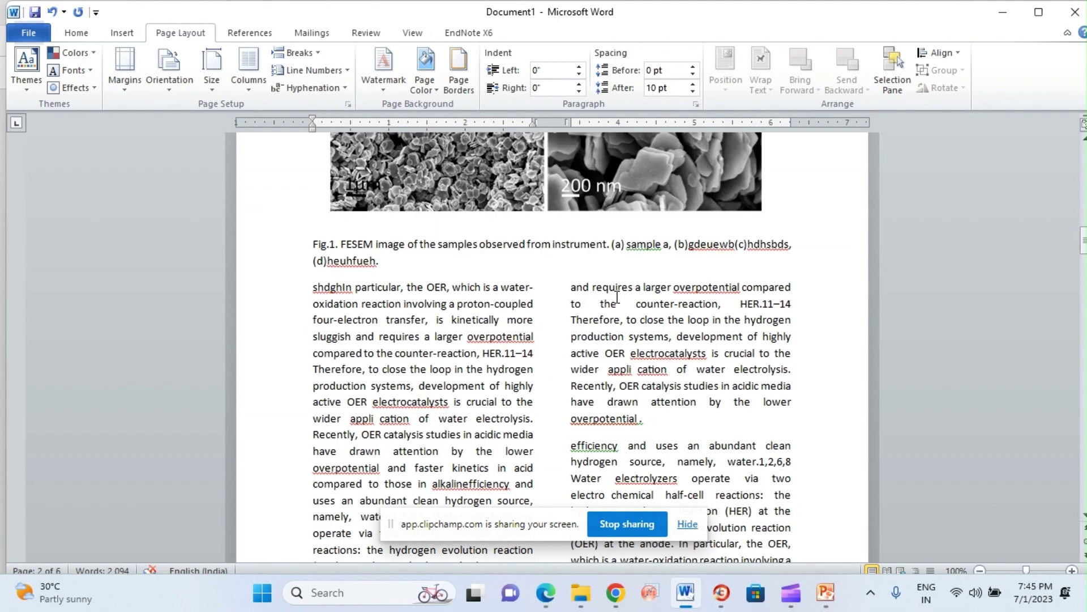
pyautogui.scroll(8, 618, 297)
# Insert blank lines after "overpotential." in the second column on page 2 to push the paragraph starting "efficiency and uses" onto page 3
pyautogui.scroll(-14, 615, 299)
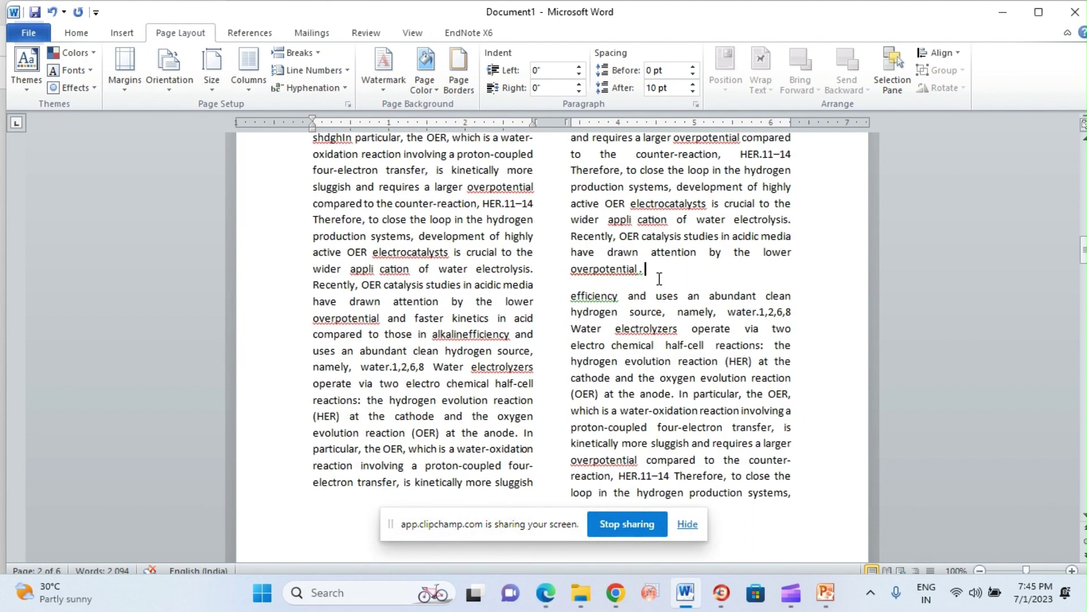
pyautogui.press('Return')
pyautogui.press('Return')
pyautogui.press('Return')
pyautogui.press('Return')
pyautogui.press('Return')
pyautogui.press('Return')
pyautogui.press('Return')
pyautogui.press('Return')
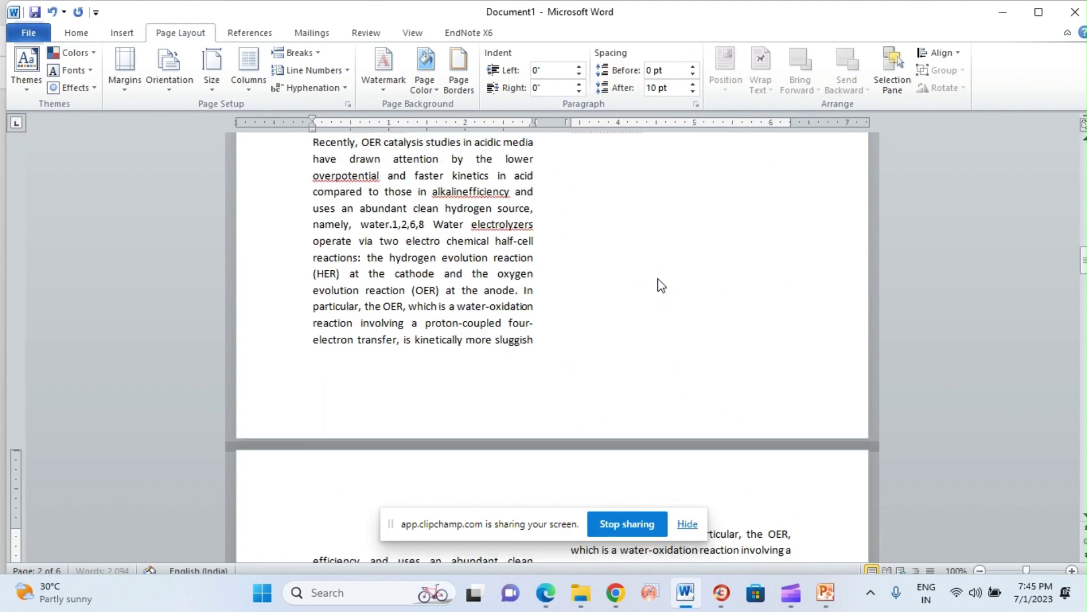
# Compare the single-column Fig. 2 of the journal article in Edge with the blank second-column space and SEM figure on page 2 in Word
pyautogui.click(553, 579)
pyautogui.scroll(-20, 557, 407)
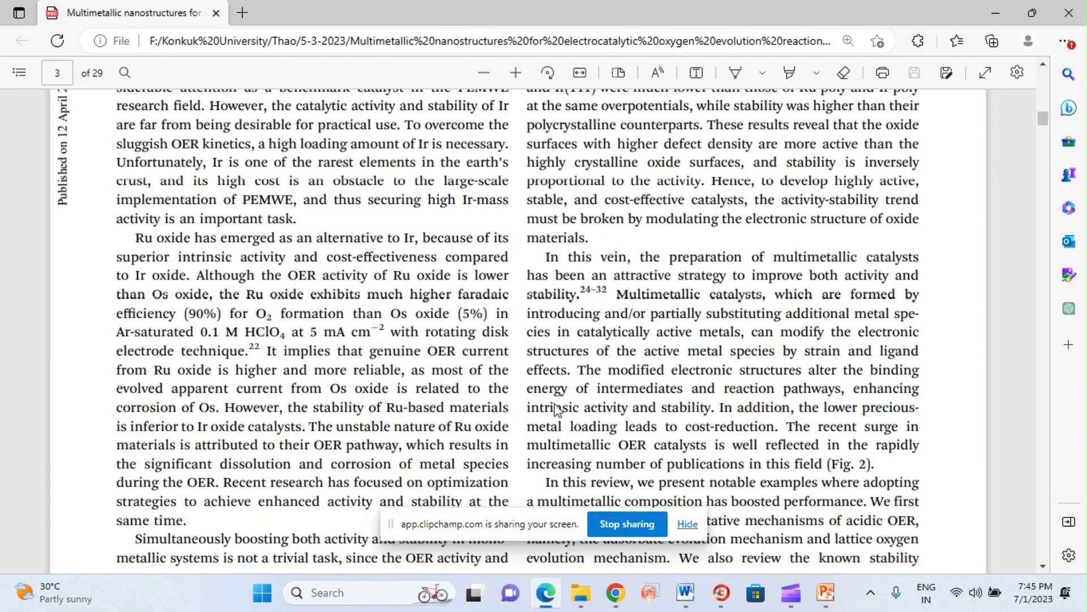
pyautogui.scroll(-12, 556, 408)
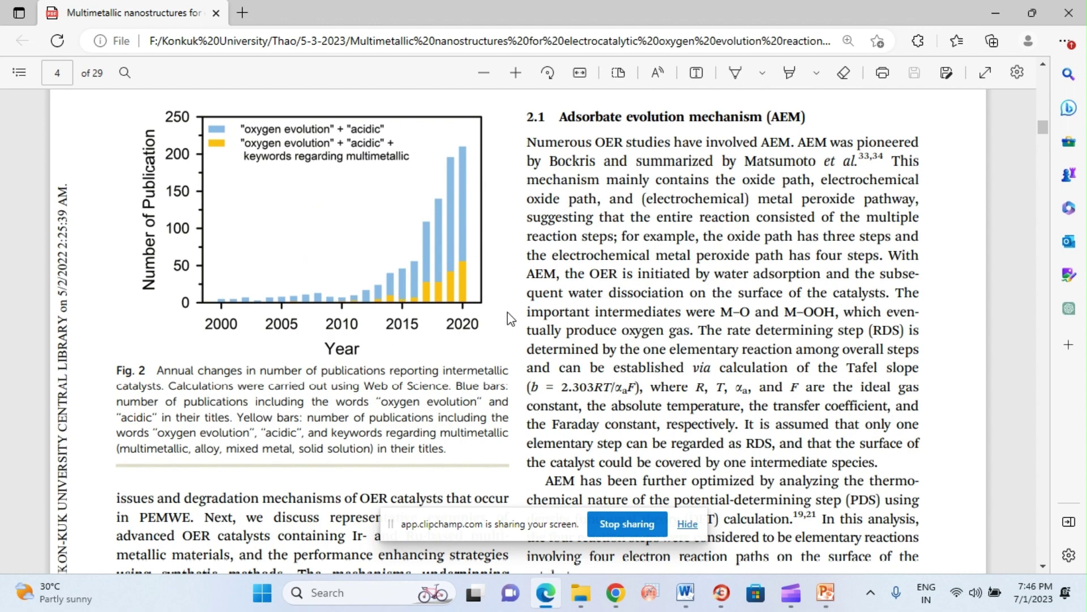
pyautogui.moveTo(685, 593)
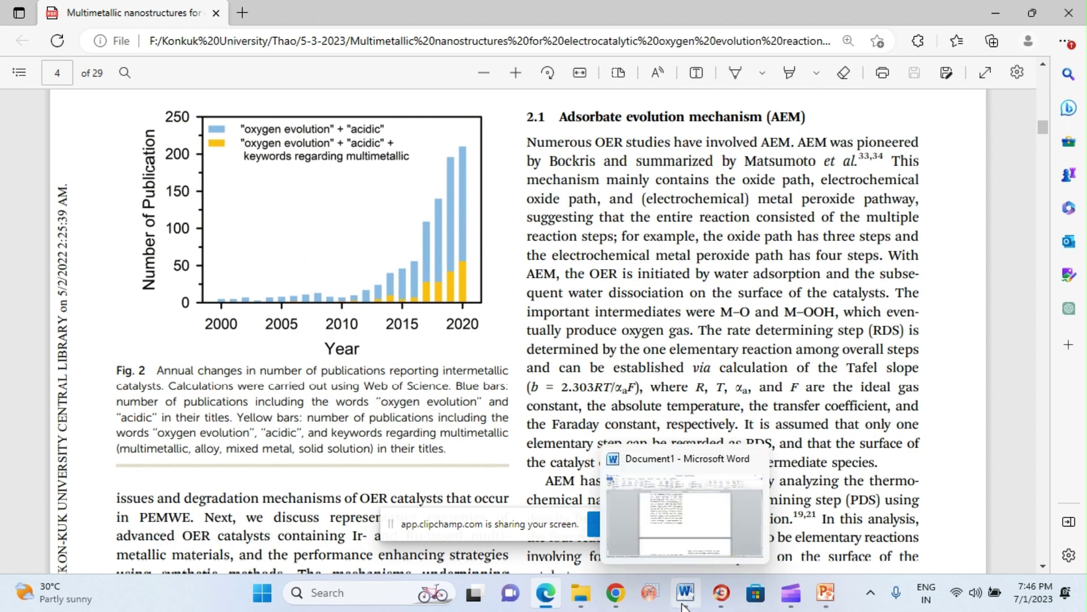
pyautogui.click(670, 522)
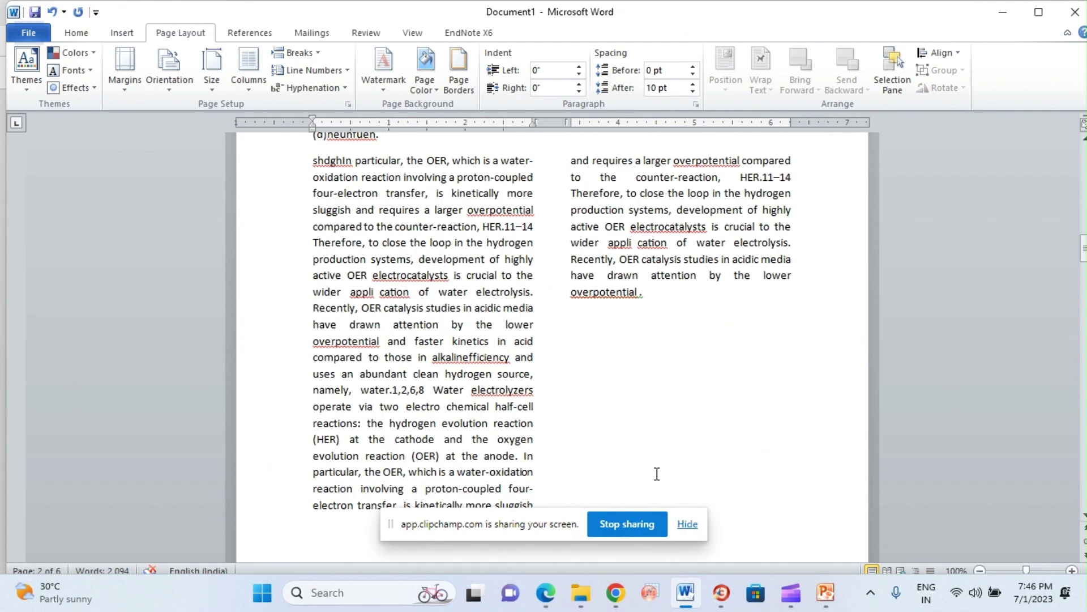
pyautogui.scroll(-1, 712, 376)
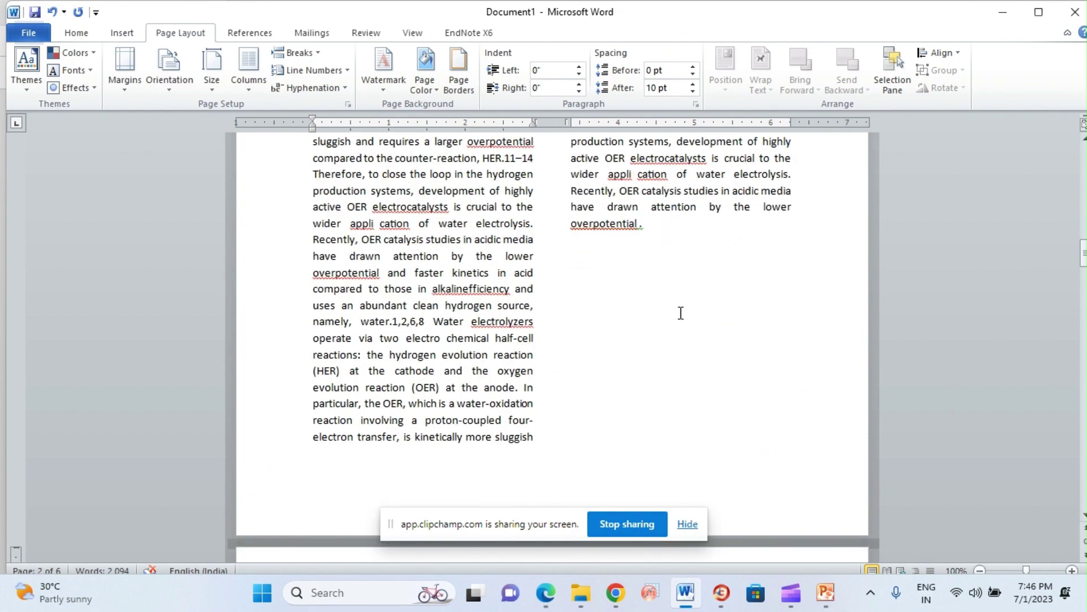
pyautogui.scroll(7, 678, 311)
pyautogui.scroll(-2, 678, 312)
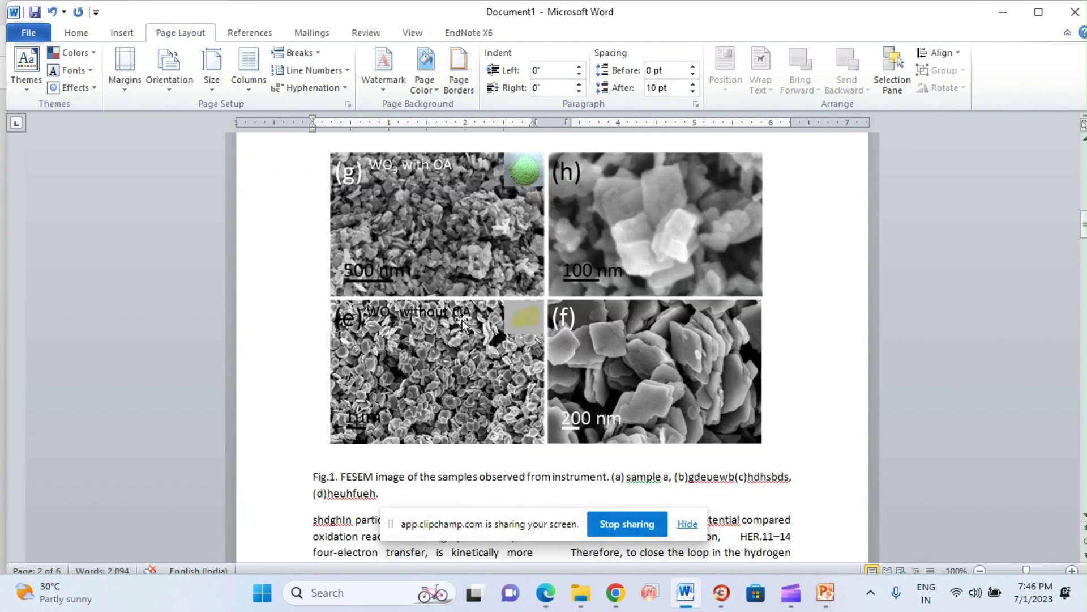